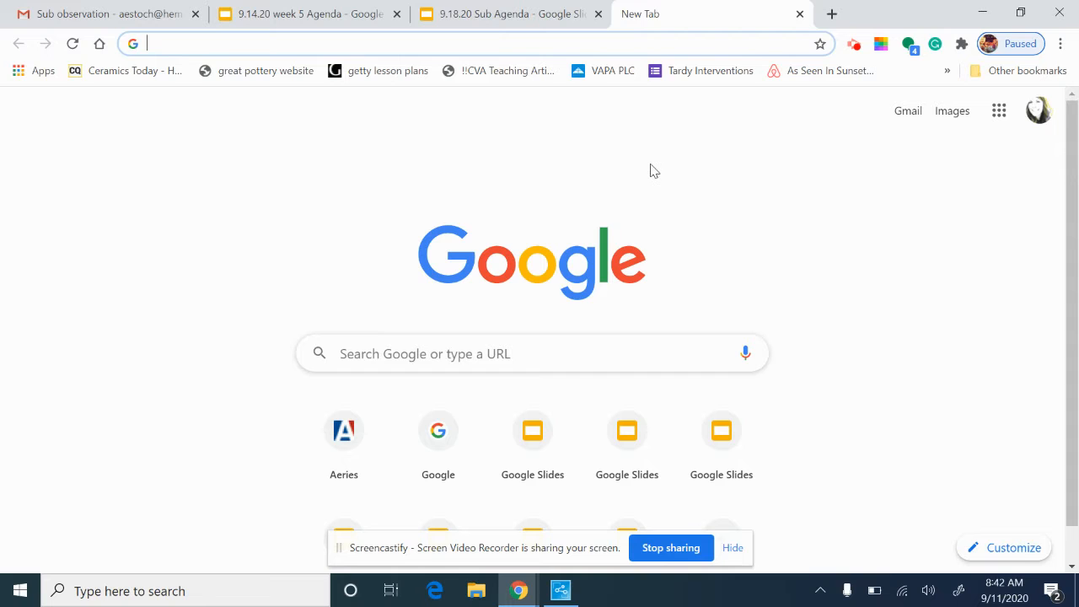
Open Google Drive from the Google apps grid on the new tab page
click(999, 111)
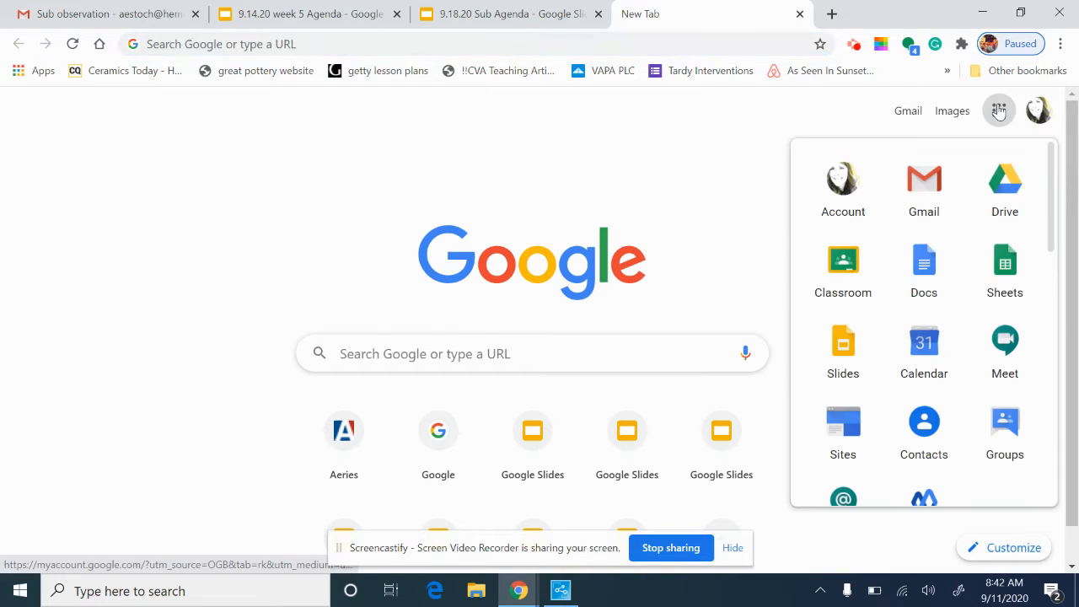
click(1005, 188)
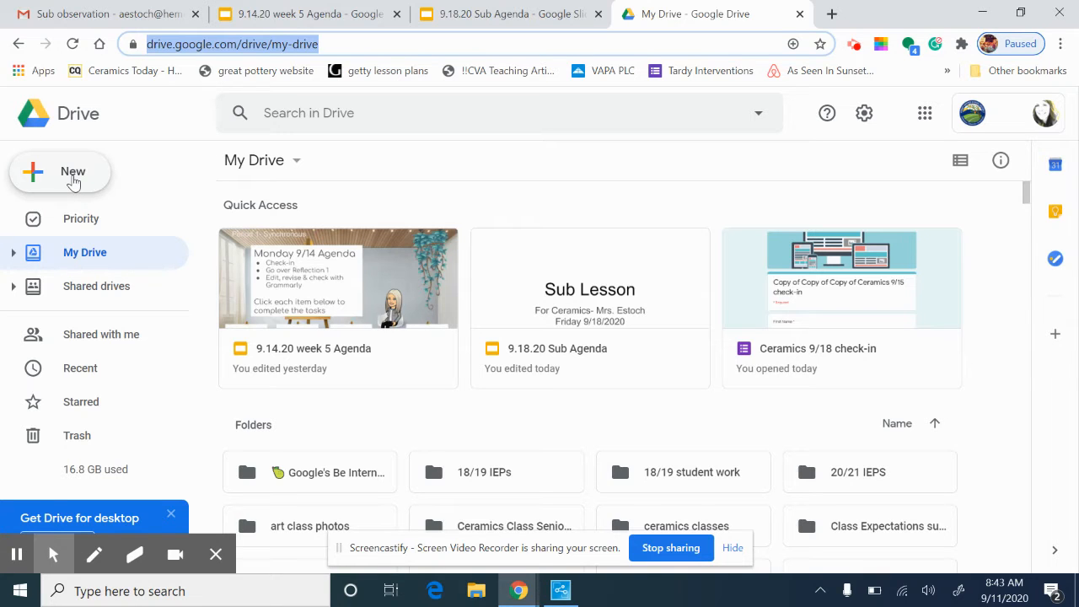
Create a new Drive folder named 'Ceramics 2020/2021'
click(73, 177)
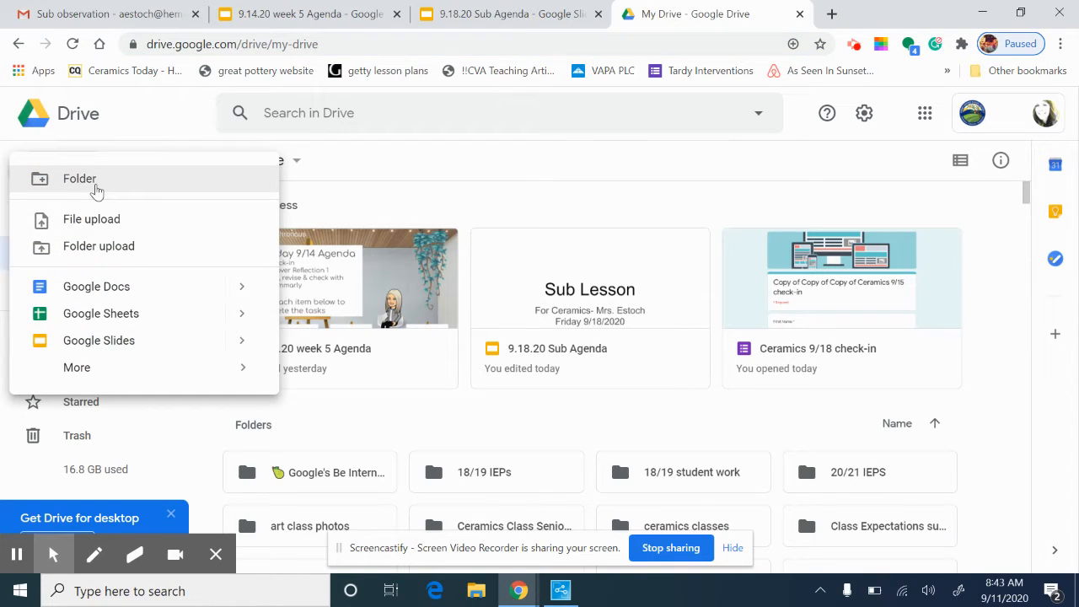
click(100, 186)
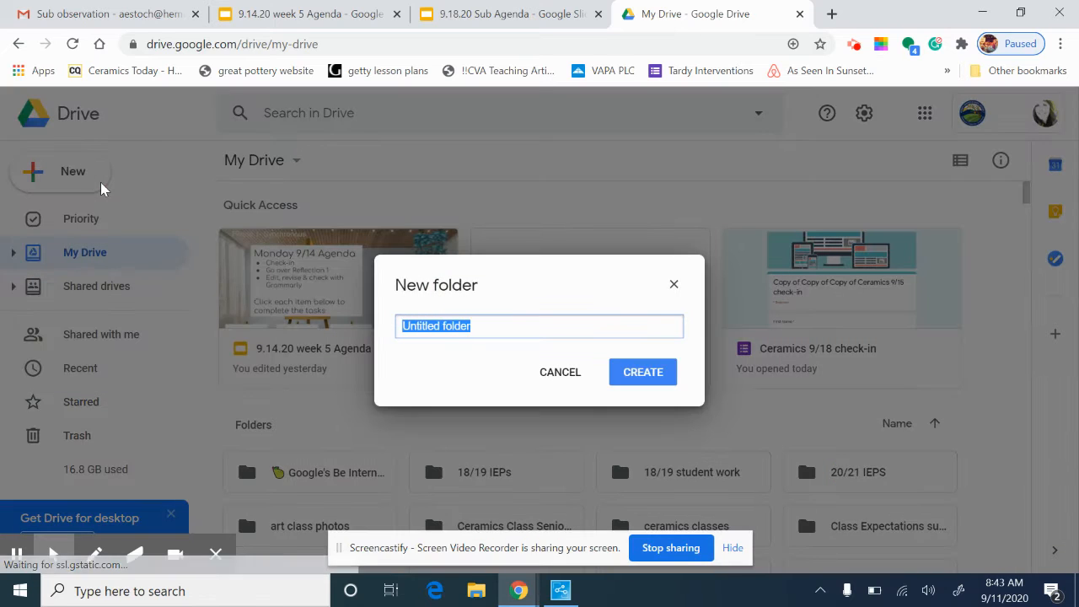
text(C)
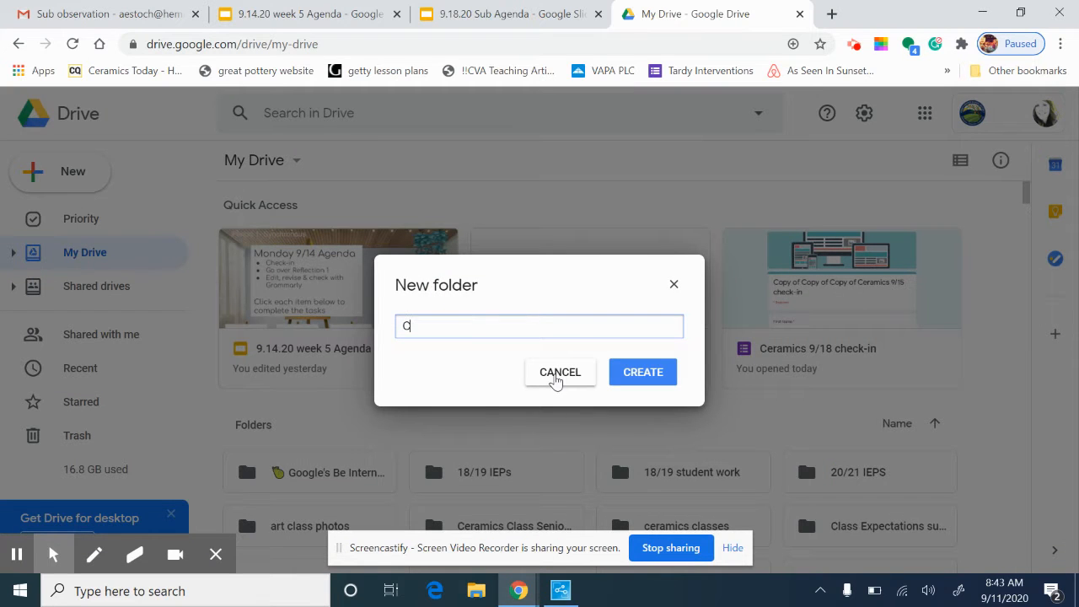
text(eramics 2020/2021)
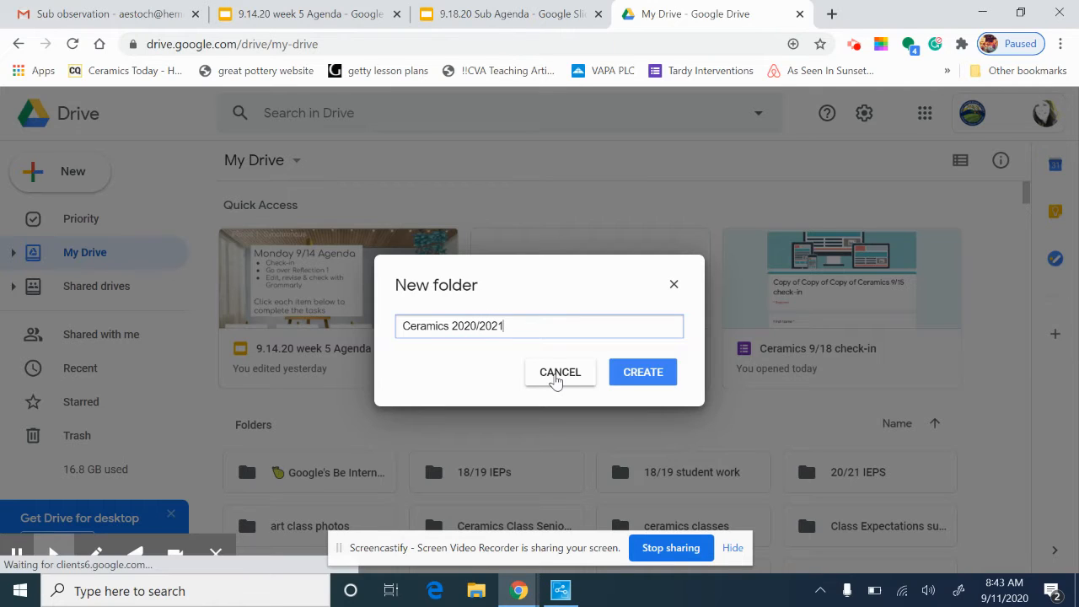
click(646, 381)
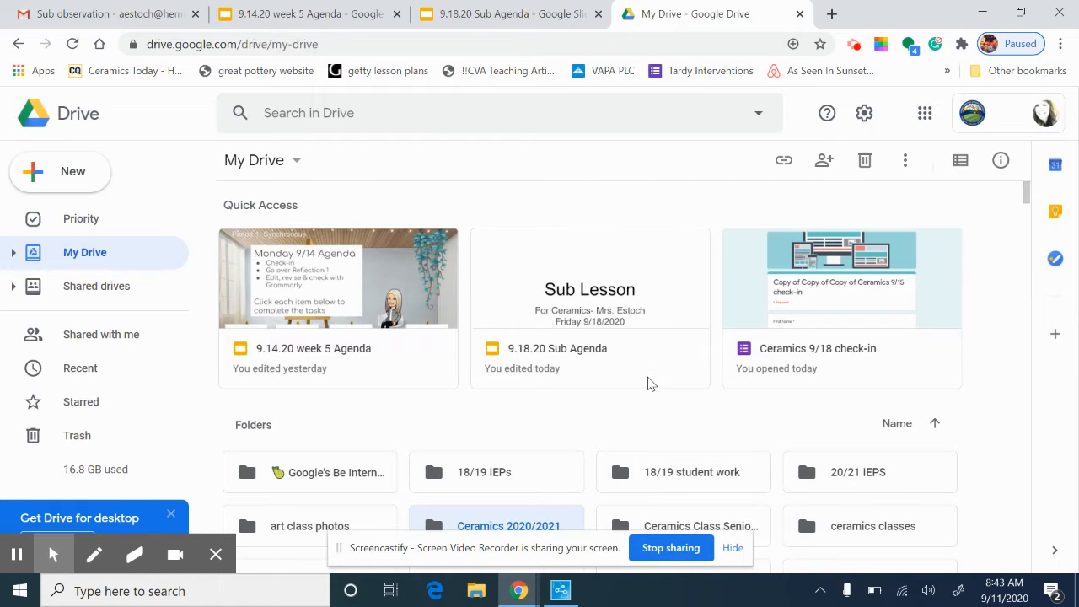
Open the Ceramics 2020/2021 folder and create a new Google Site inside it
scroll(590, 408, down, 5)
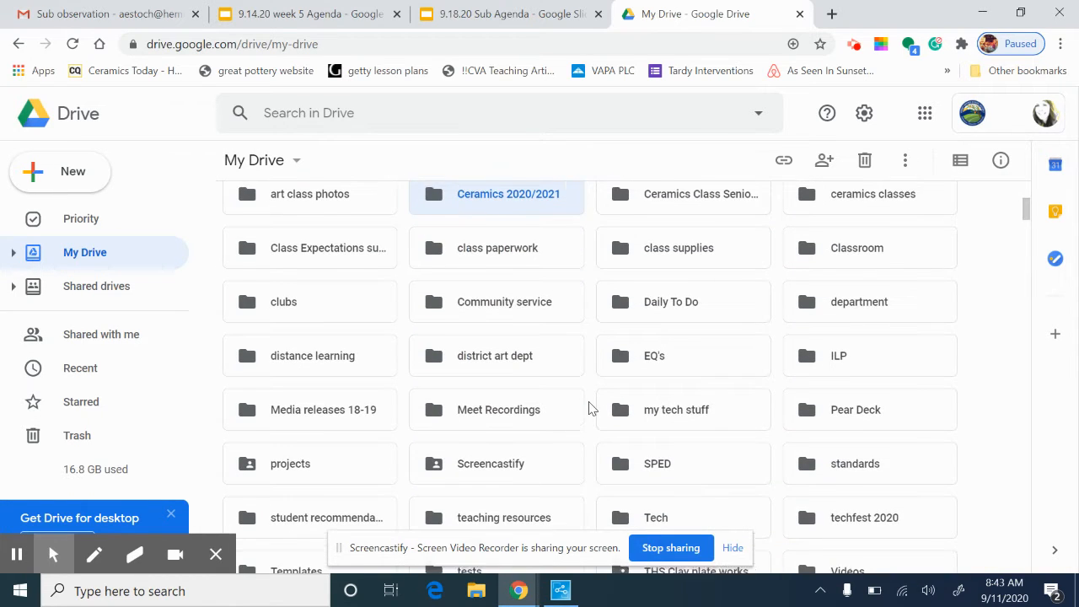
scroll(590, 408, up, 1)
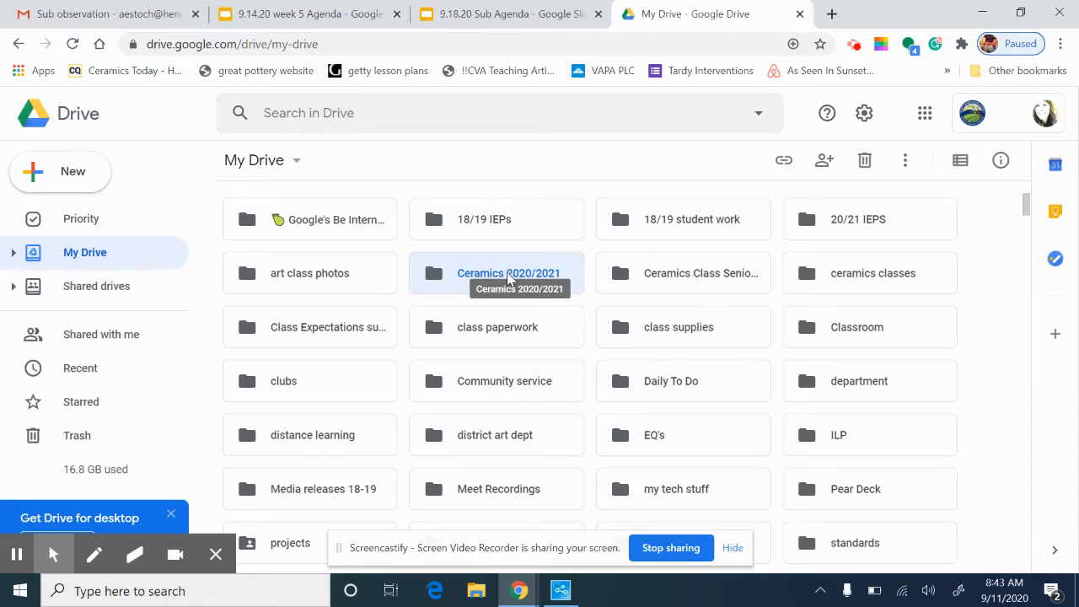
double_click(460, 280)
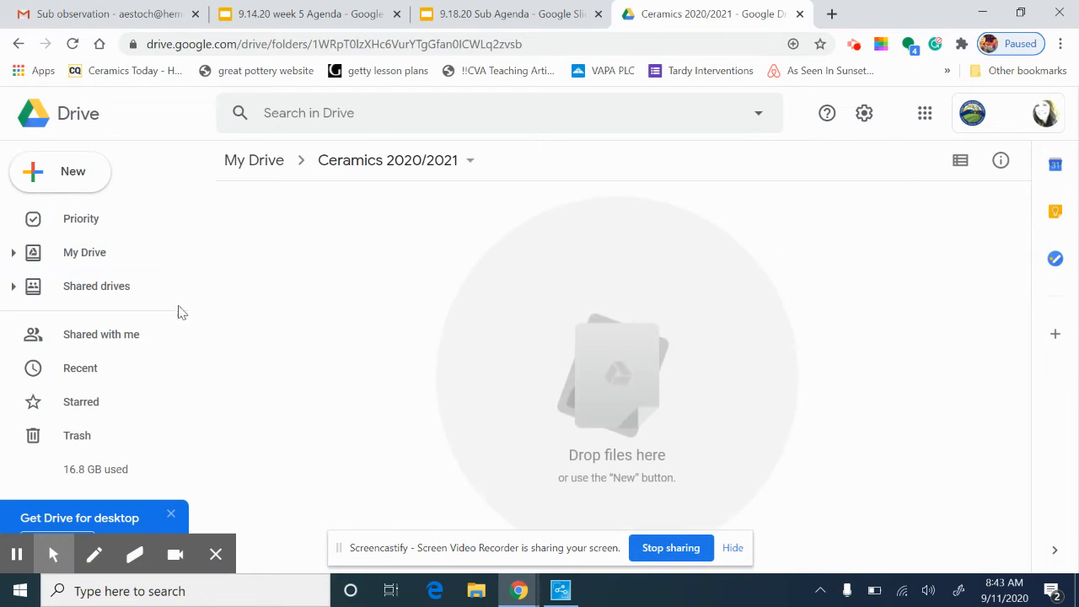
click(88, 182)
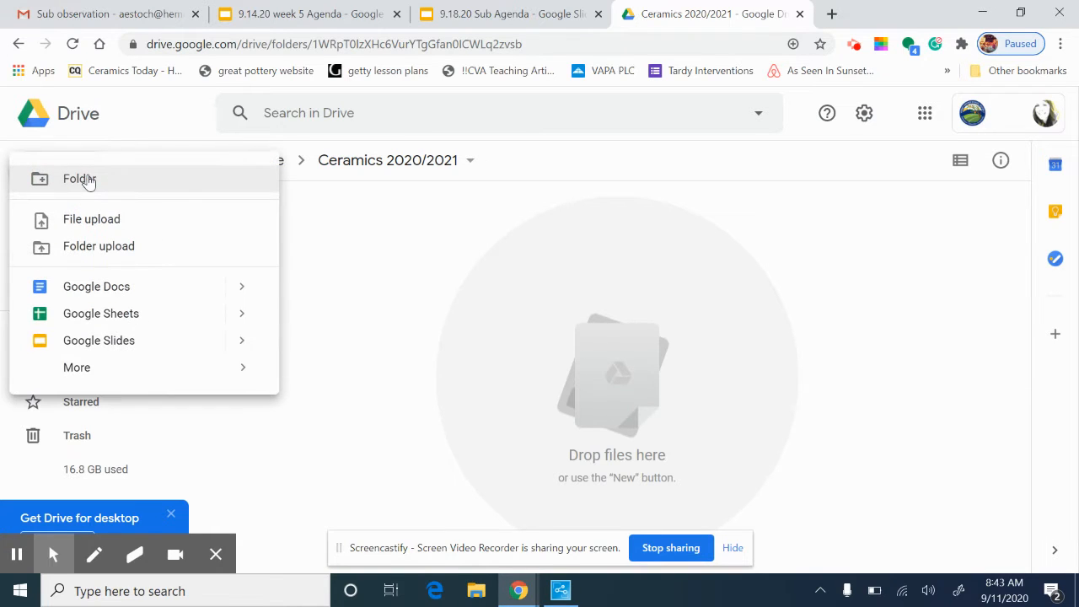
mouse_move(91, 363)
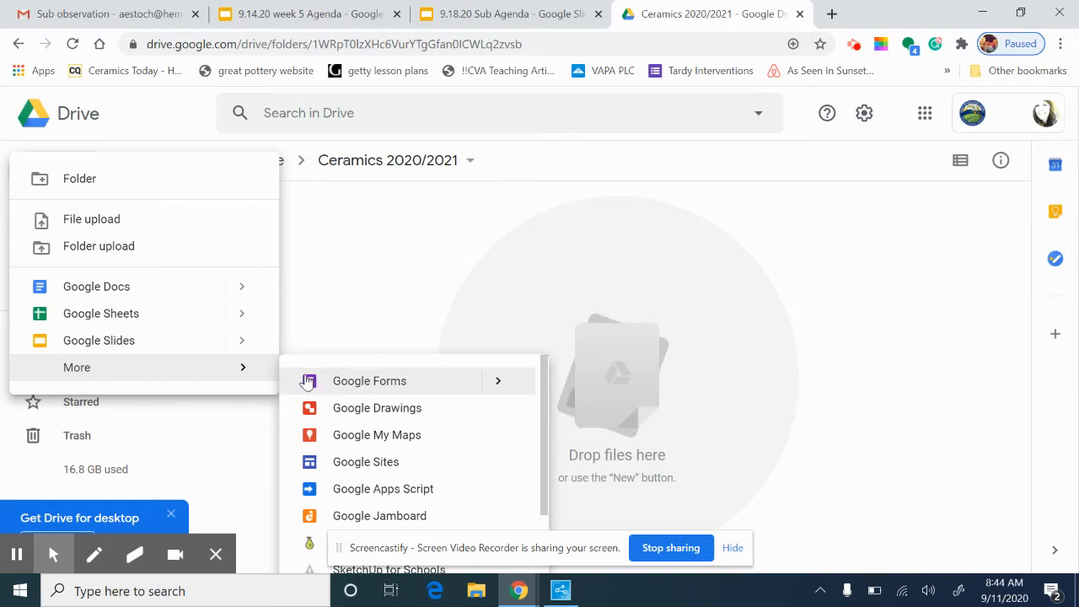
click(366, 462)
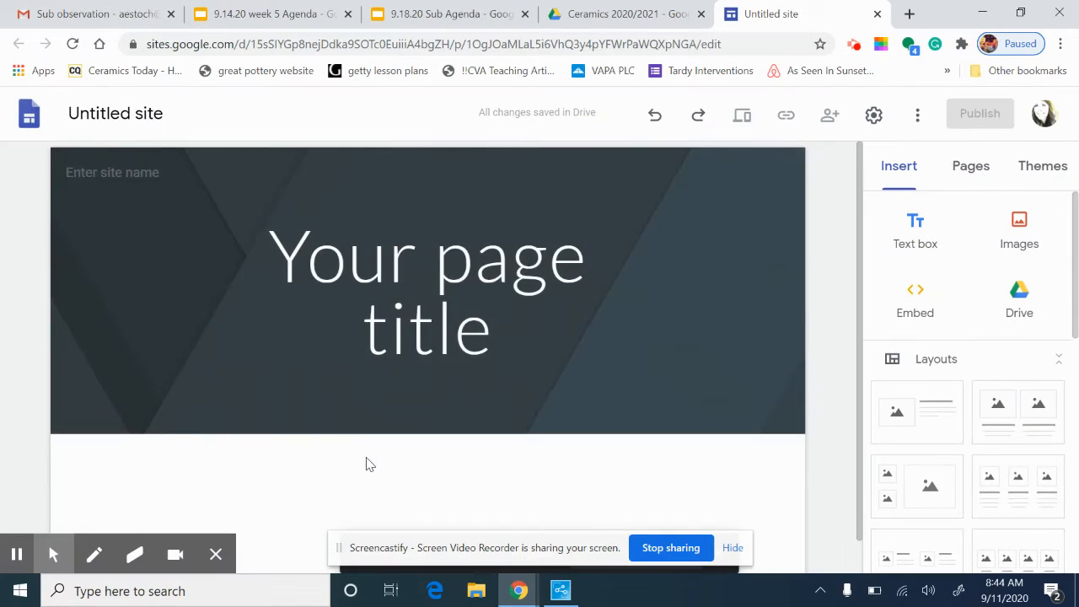
Rename the untitled site to the owner's full name followed by 'Portfolio'
click(108, 115)
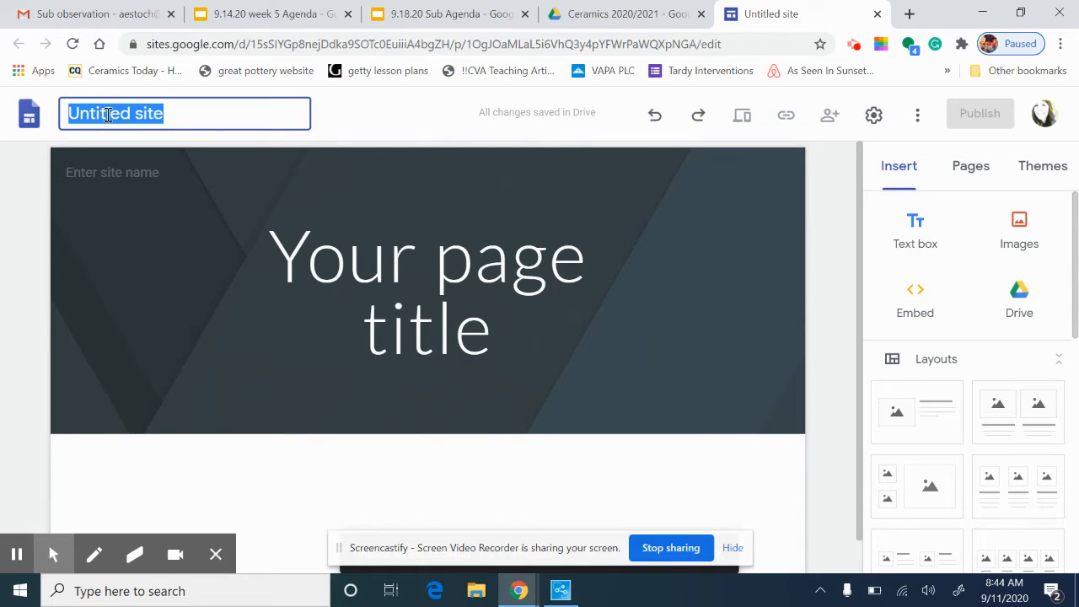
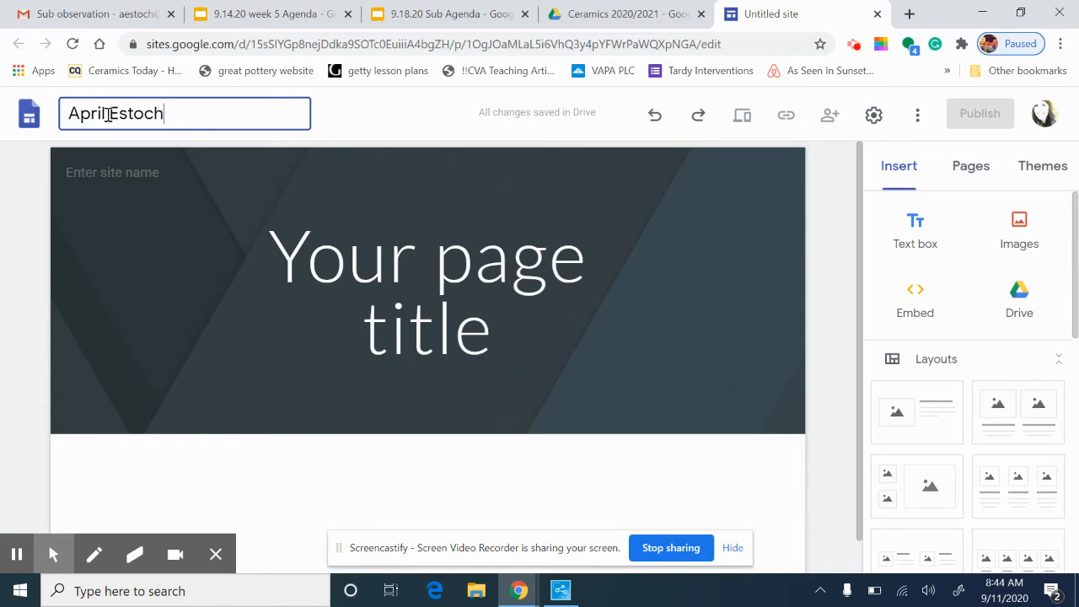
text(Portfolio)
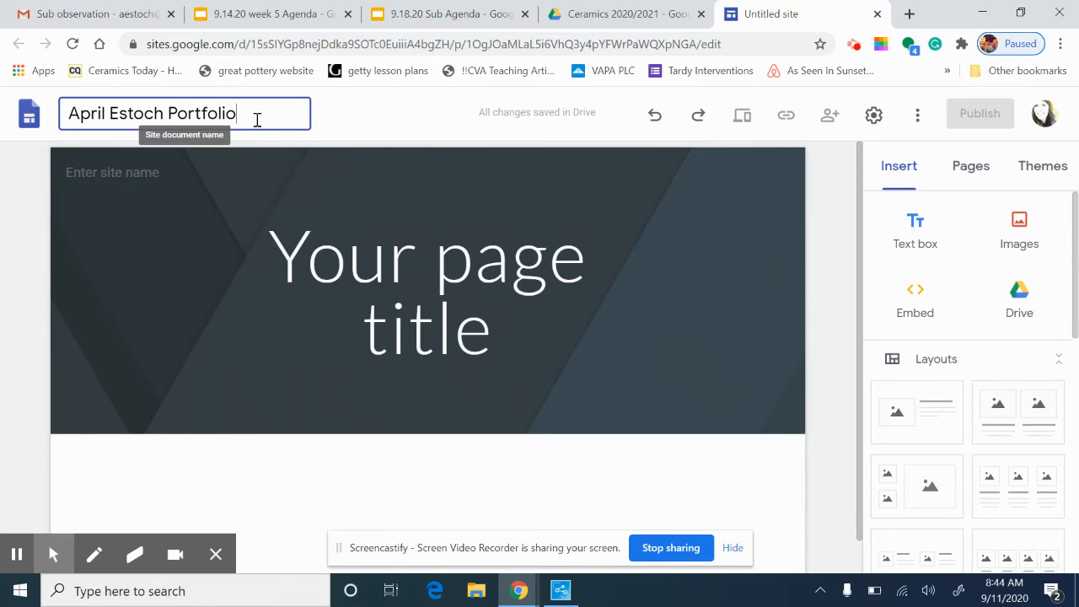
key(Return)
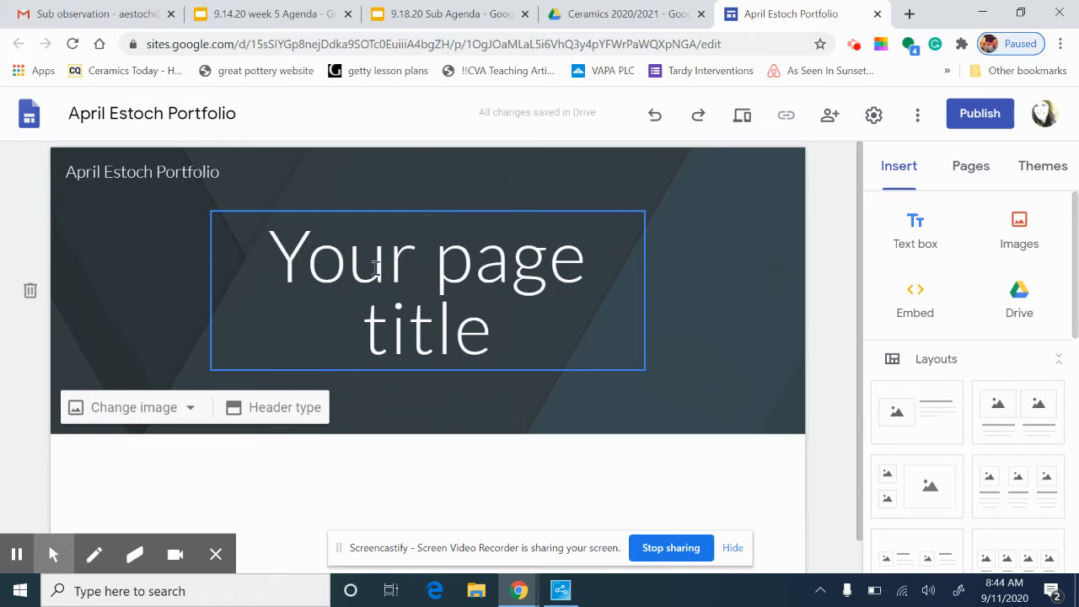
Replace the header title with the owner's name as a centered Heading, with subtitle 'Ceramics 1/ 2020-2021'
drag(493, 337, 265, 258)
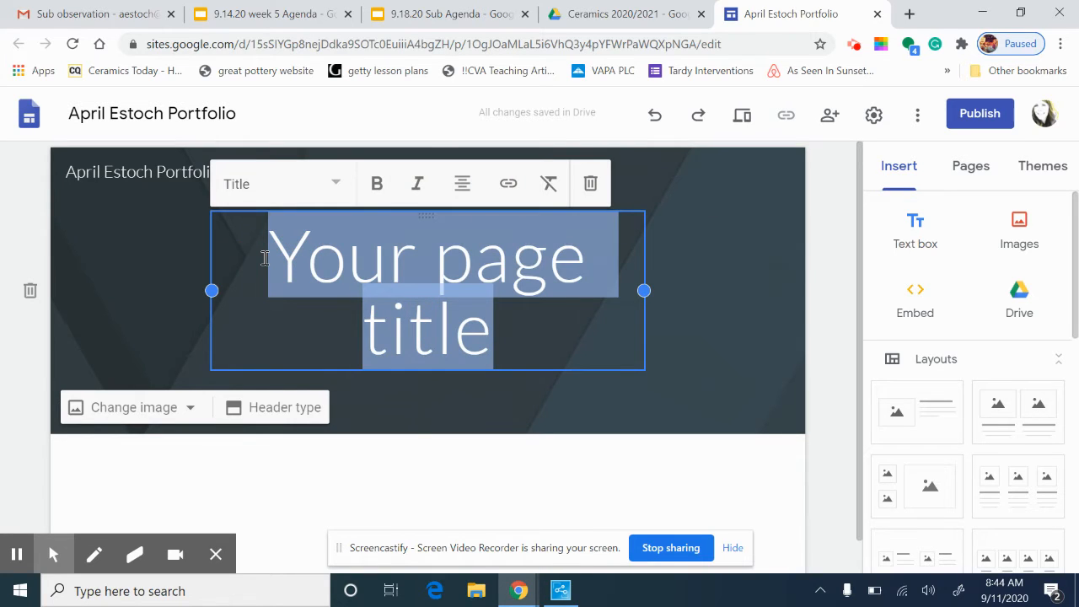
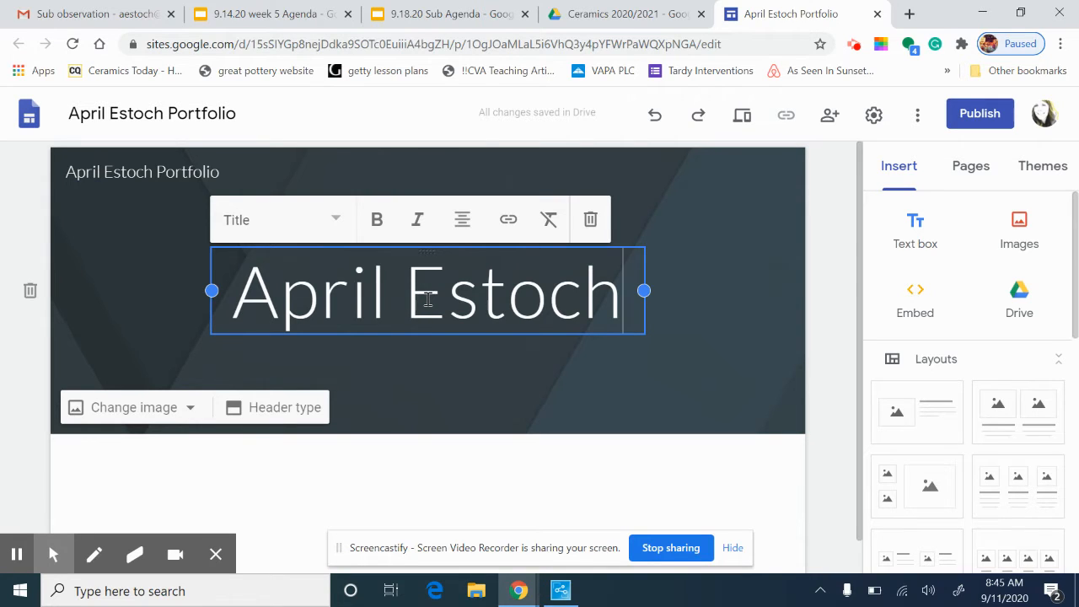
key(Return)
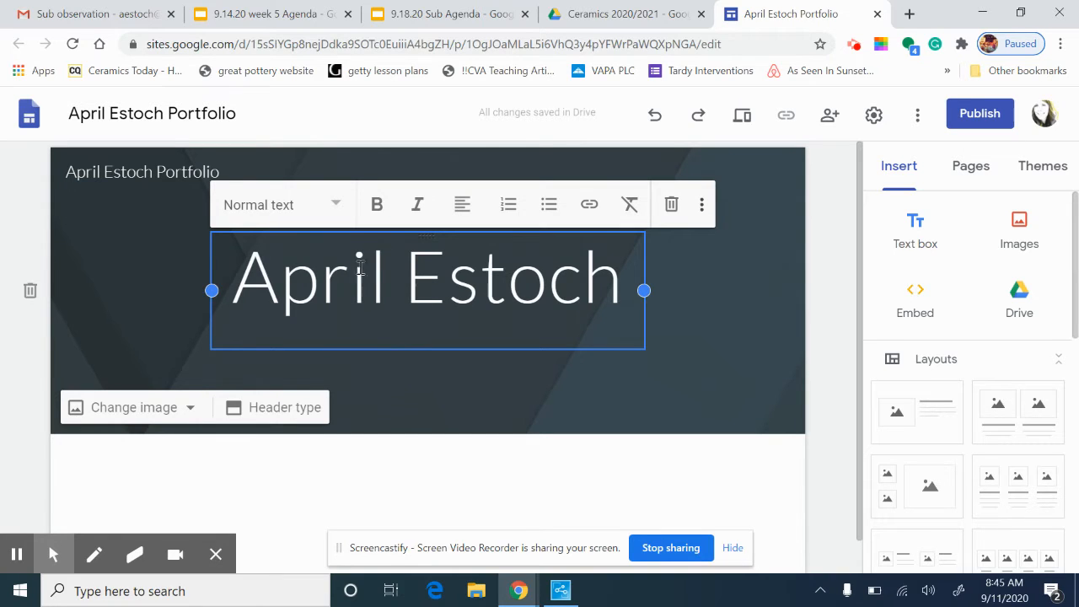
click(332, 211)
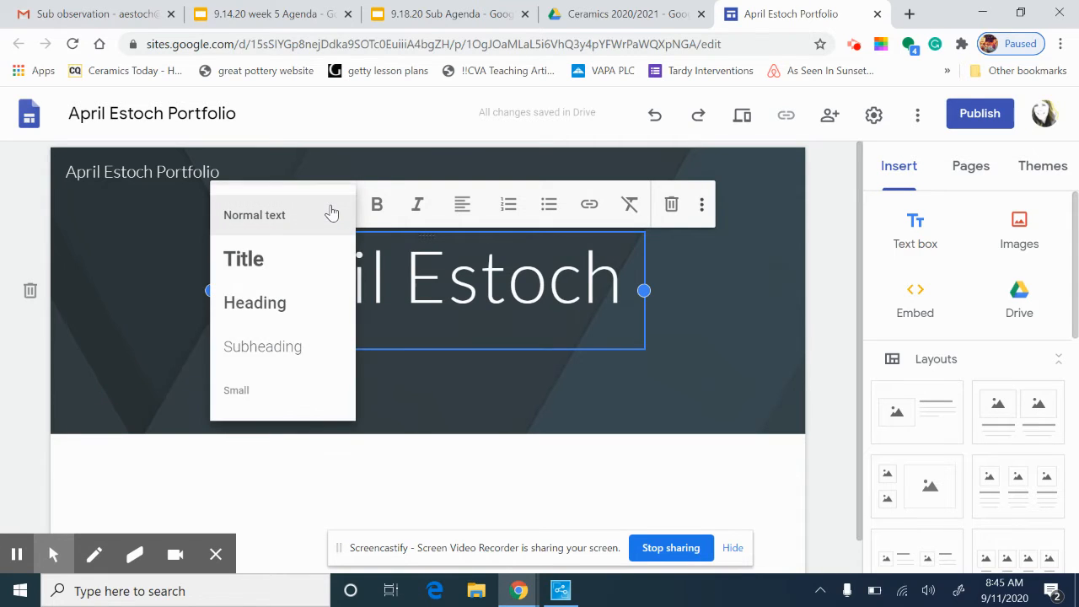
click(286, 309)
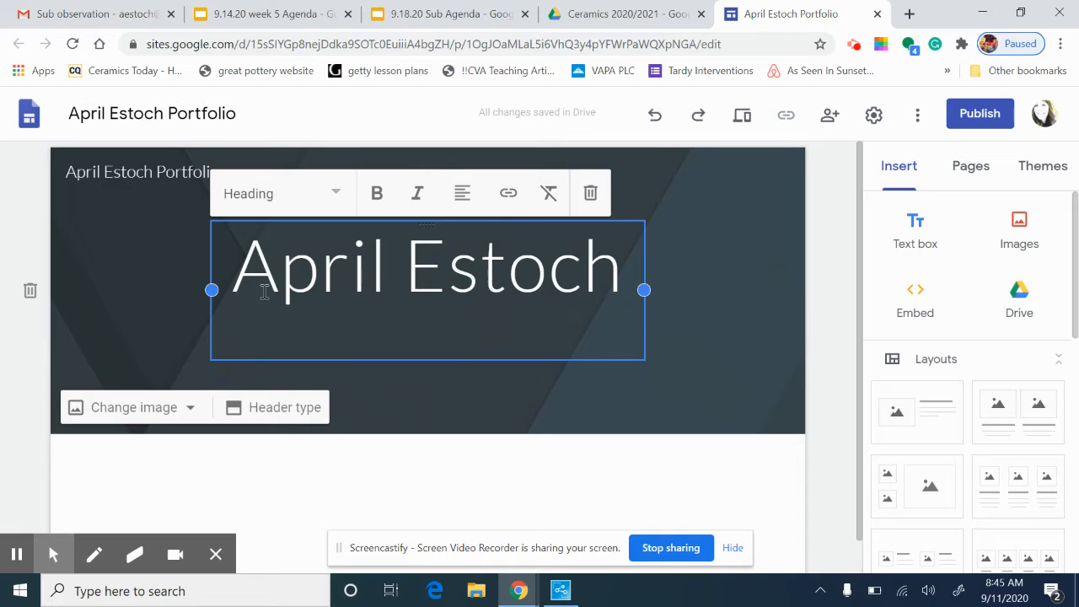
click(462, 203)
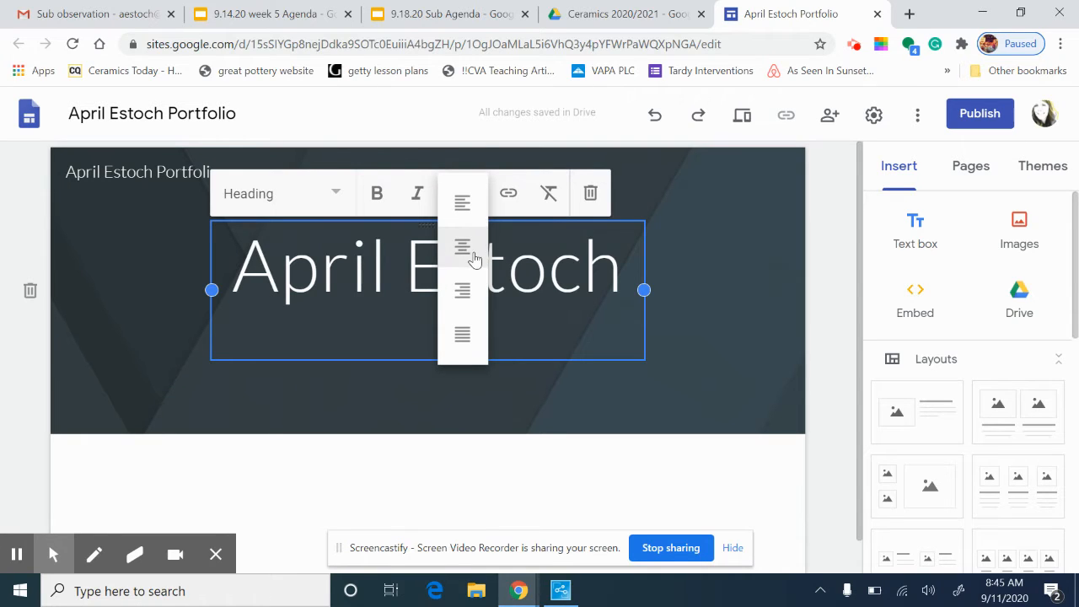
click(468, 253)
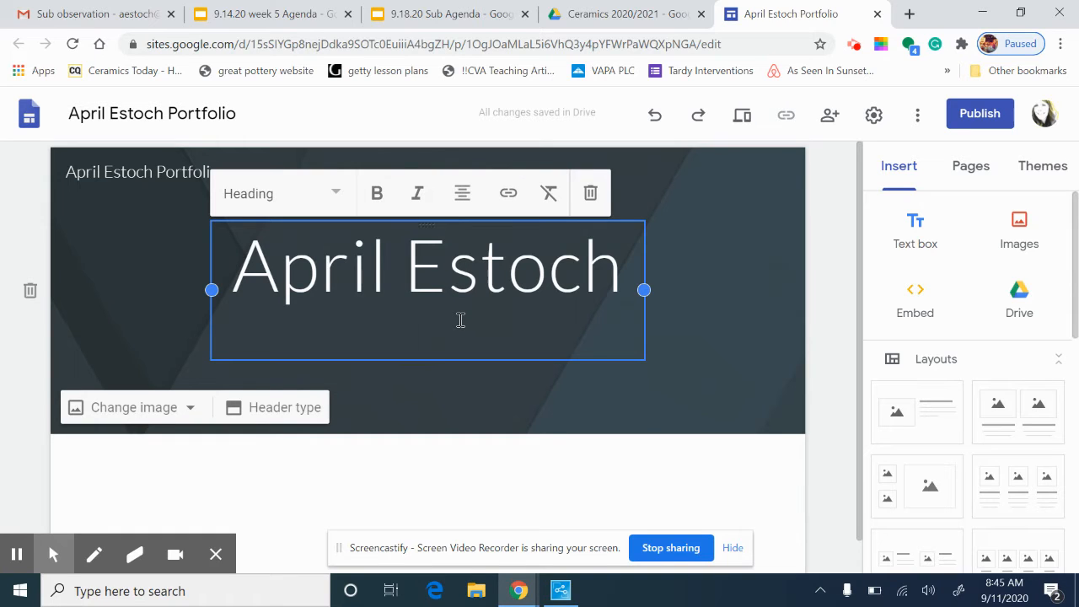
text(Cerami)
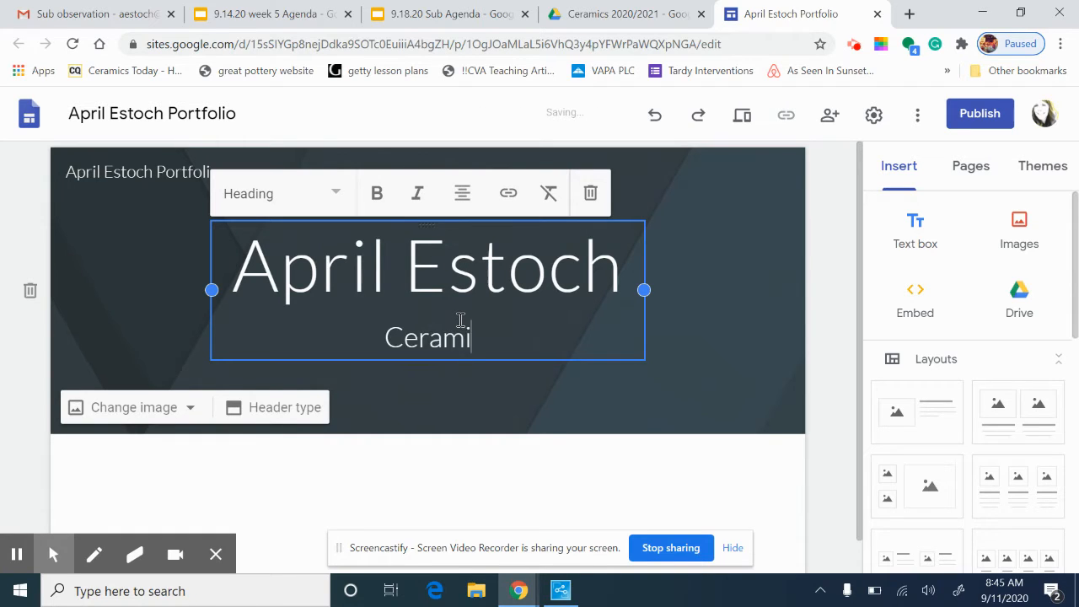
text(cs 1)
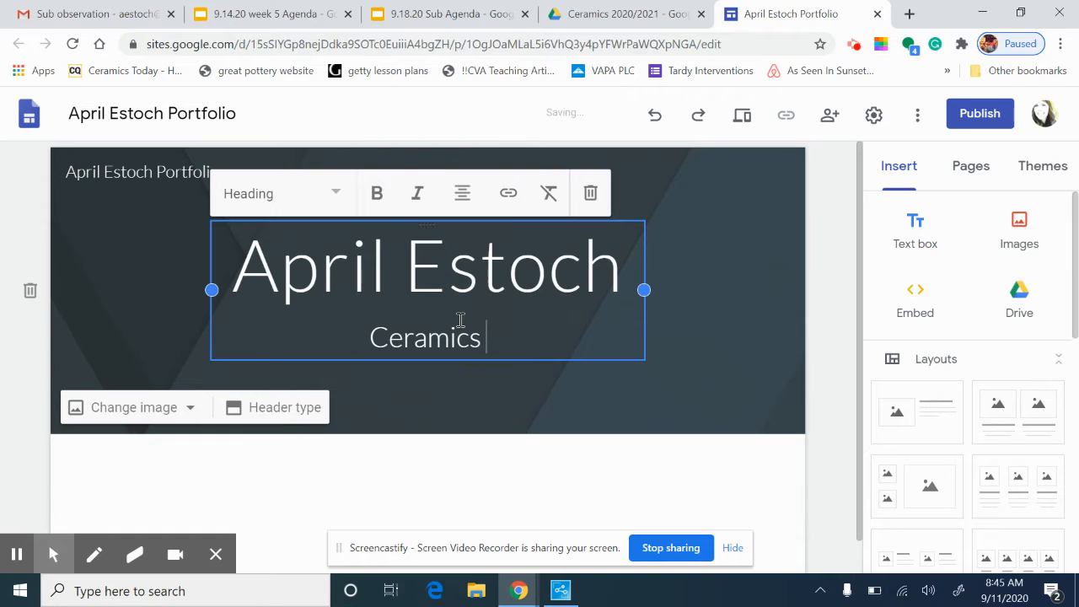
text(/)
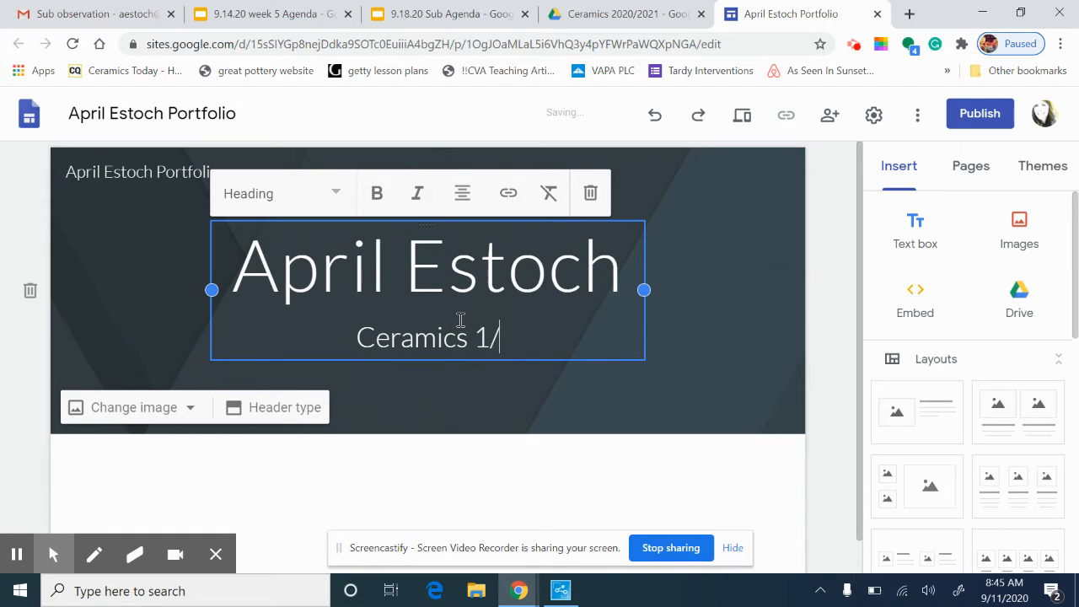
text( 20)
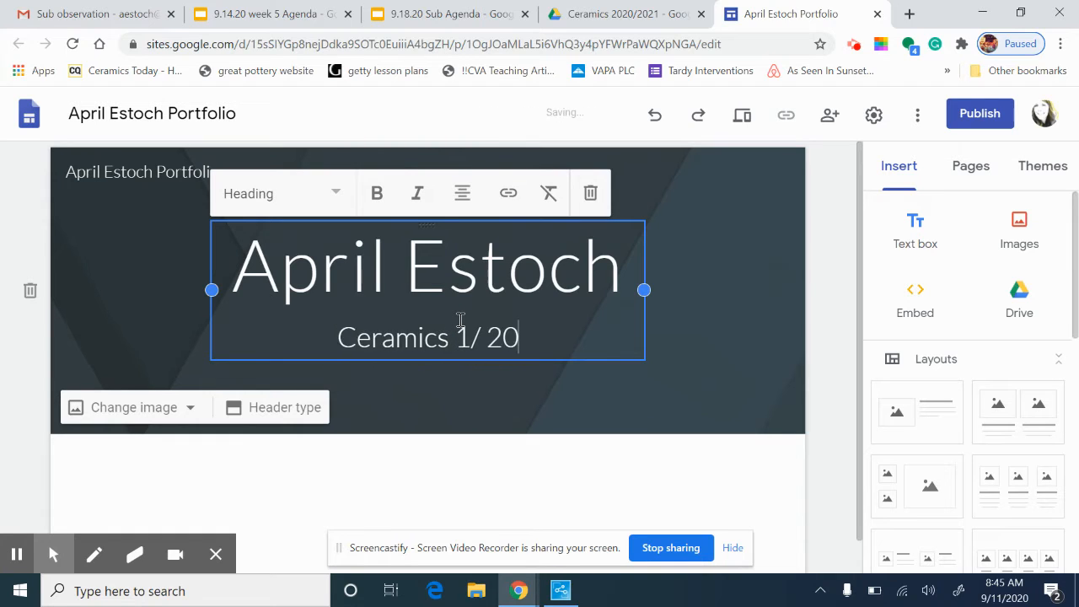
text(20-2021)
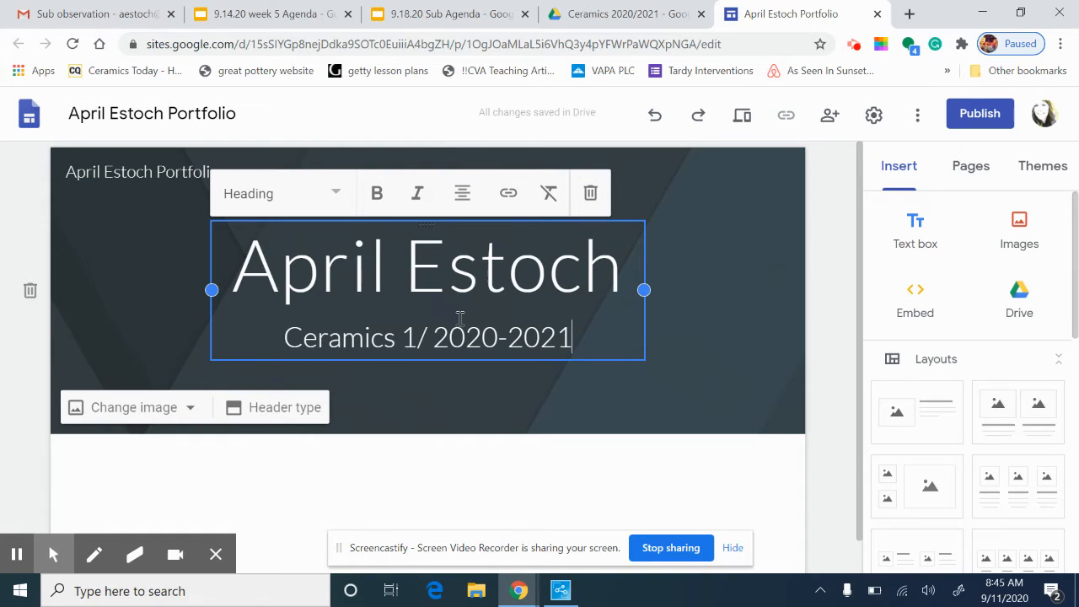
click(730, 318)
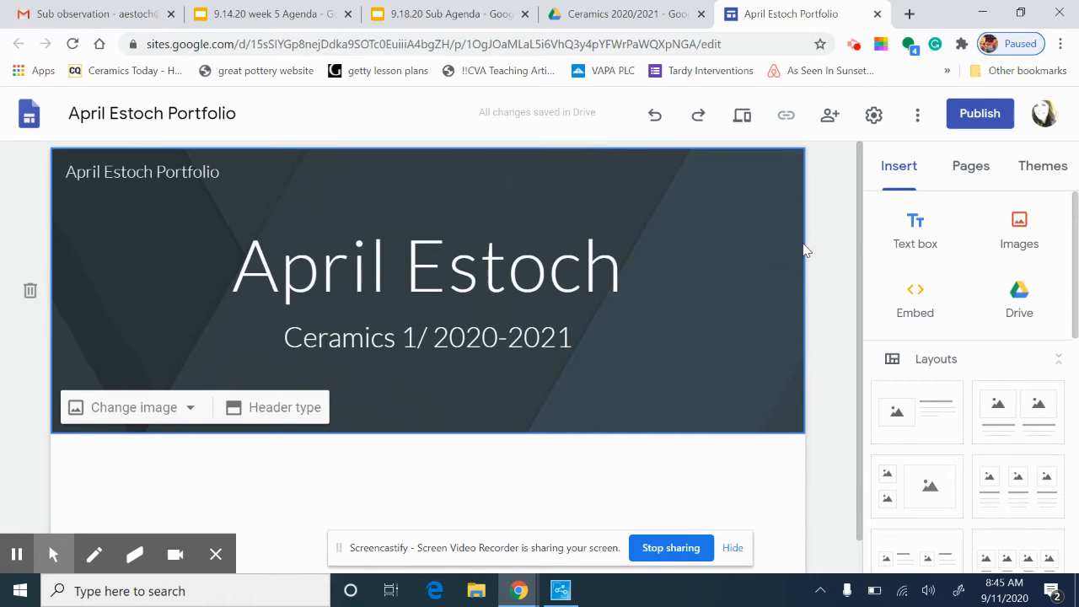
Look over the site's Pages and Themes panels
scroll(598, 388, down, 1)
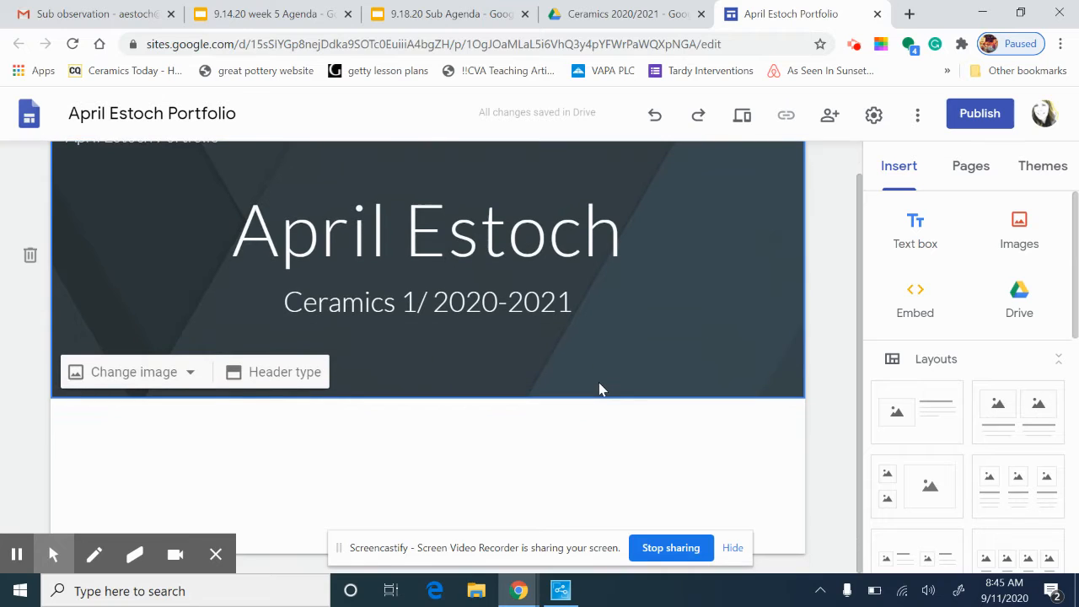
scroll(599, 388, up, 1)
scroll(600, 388, down, 1)
click(969, 166)
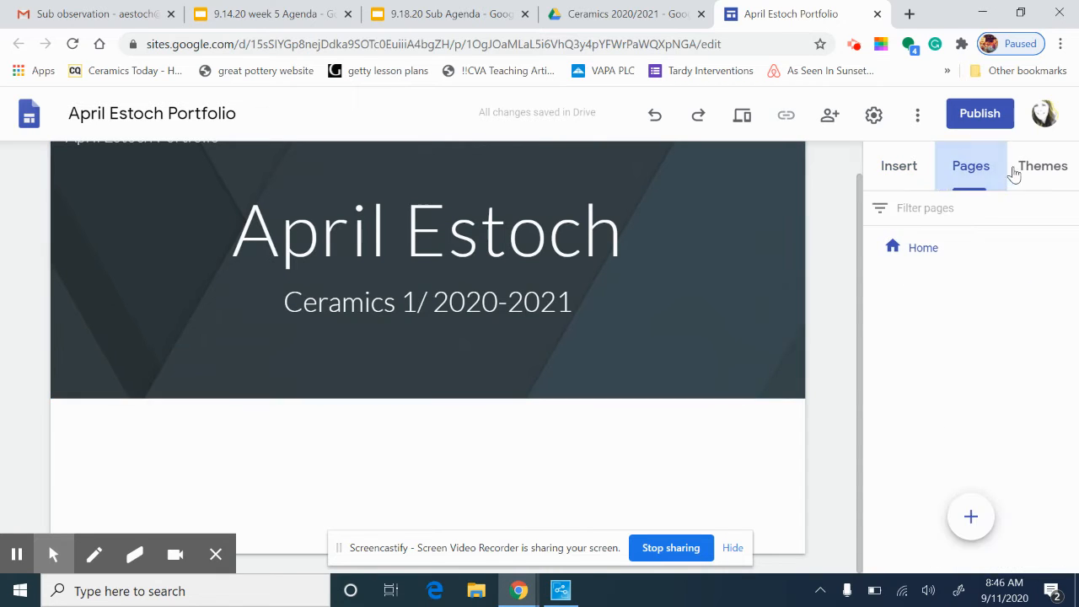
click(1049, 166)
click(970, 167)
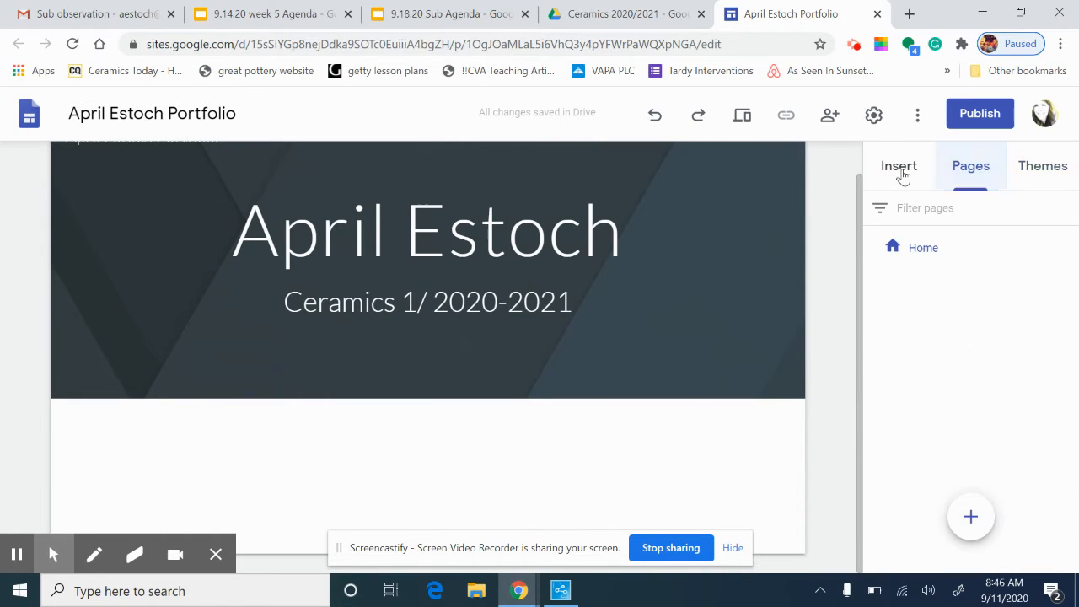
Insert the first image-and-text layout below the header
click(900, 168)
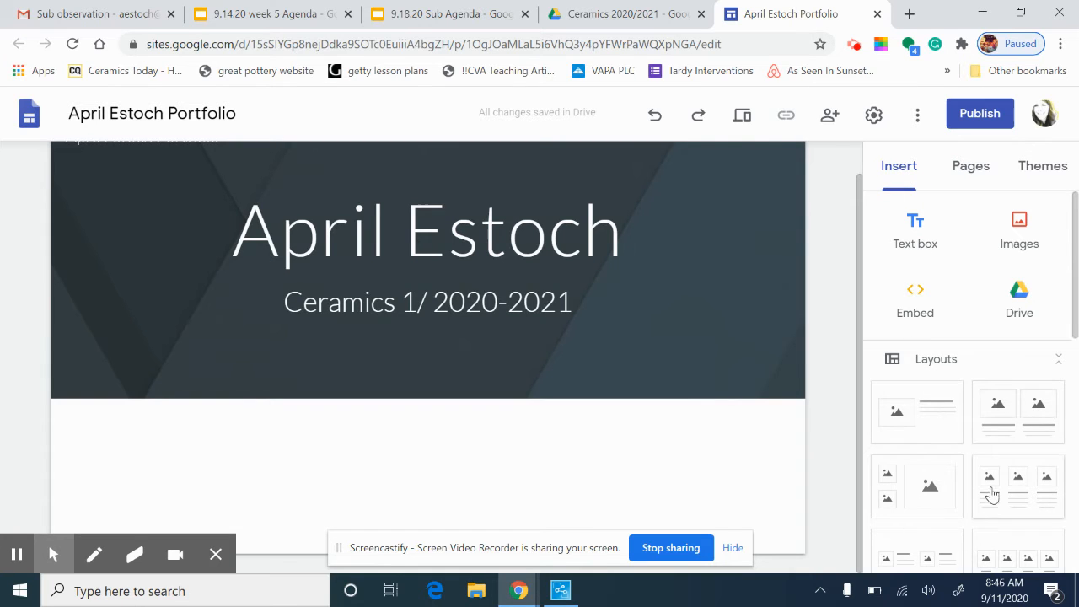
scroll(988, 492, down, 3)
scroll(990, 494, up, 3)
click(930, 432)
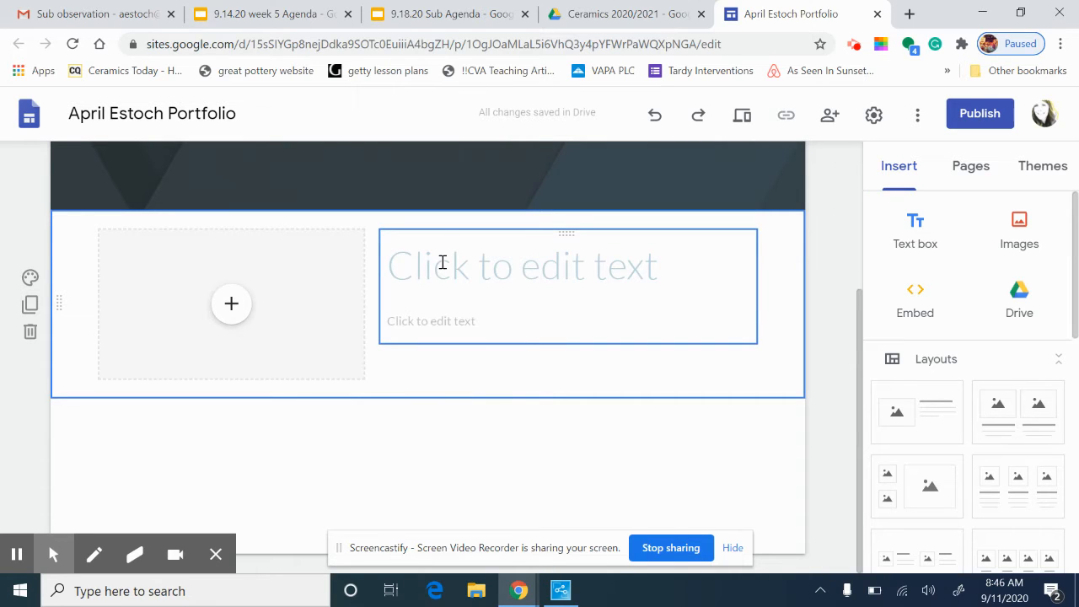
scroll(442, 264, up, 3)
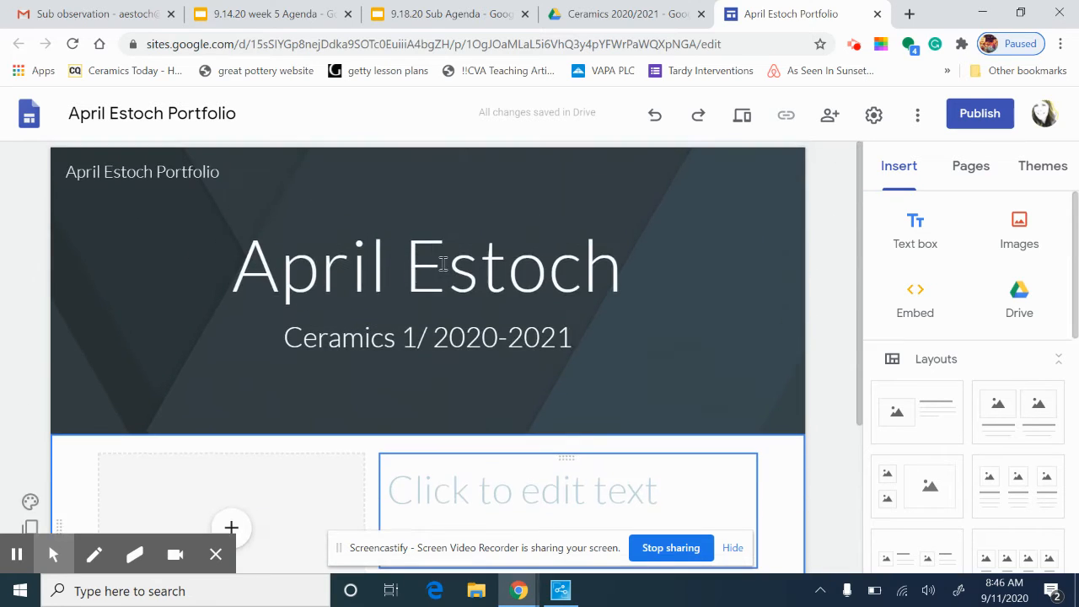
scroll(443, 267, down, 2)
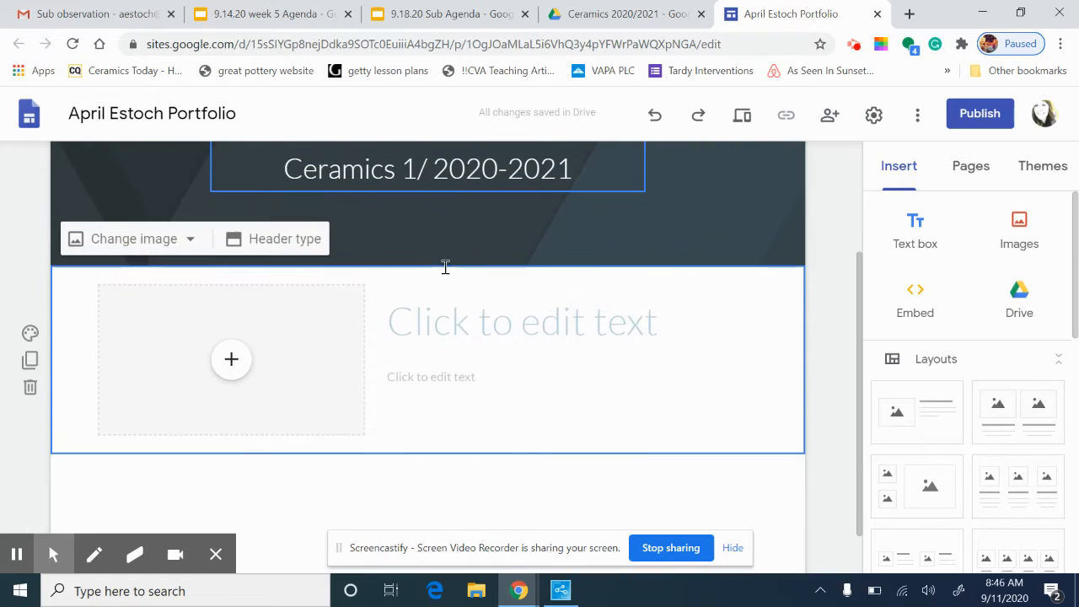
Title the new section 'About the Artist'
click(463, 327)
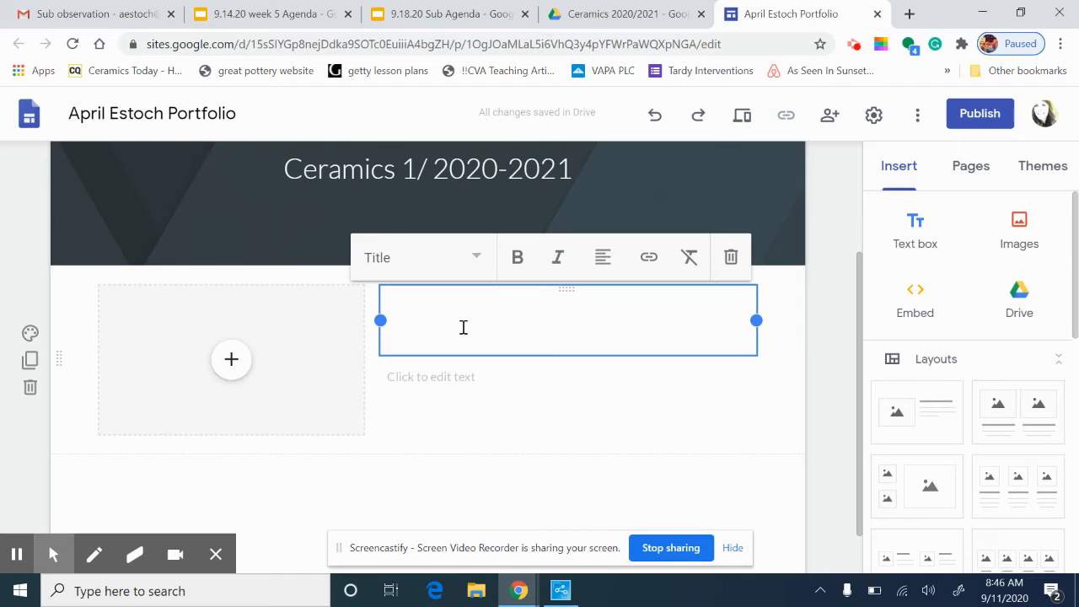
text(About )
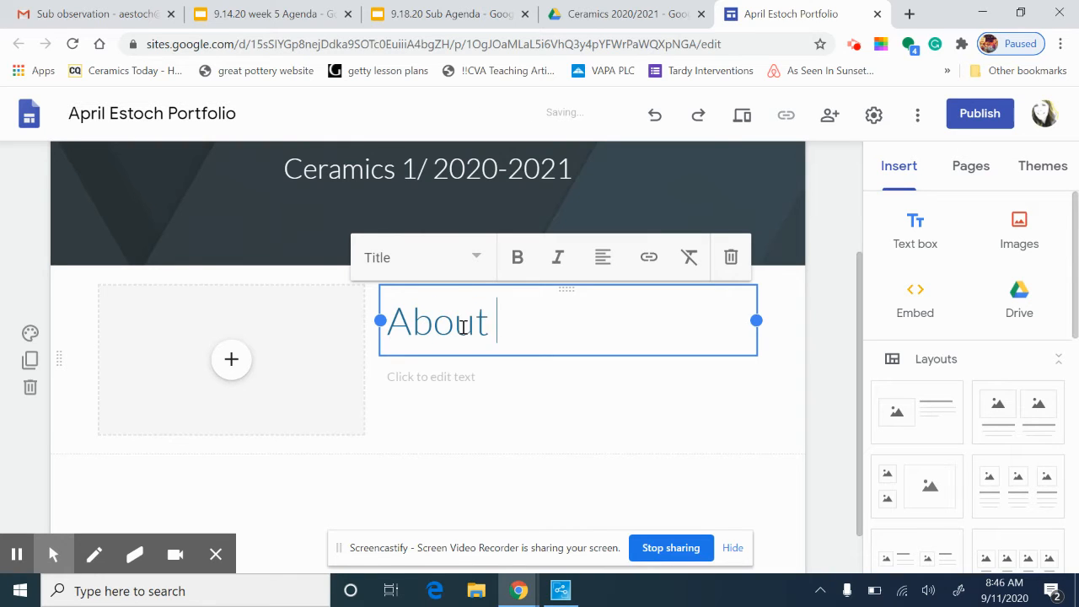
text(the Art)
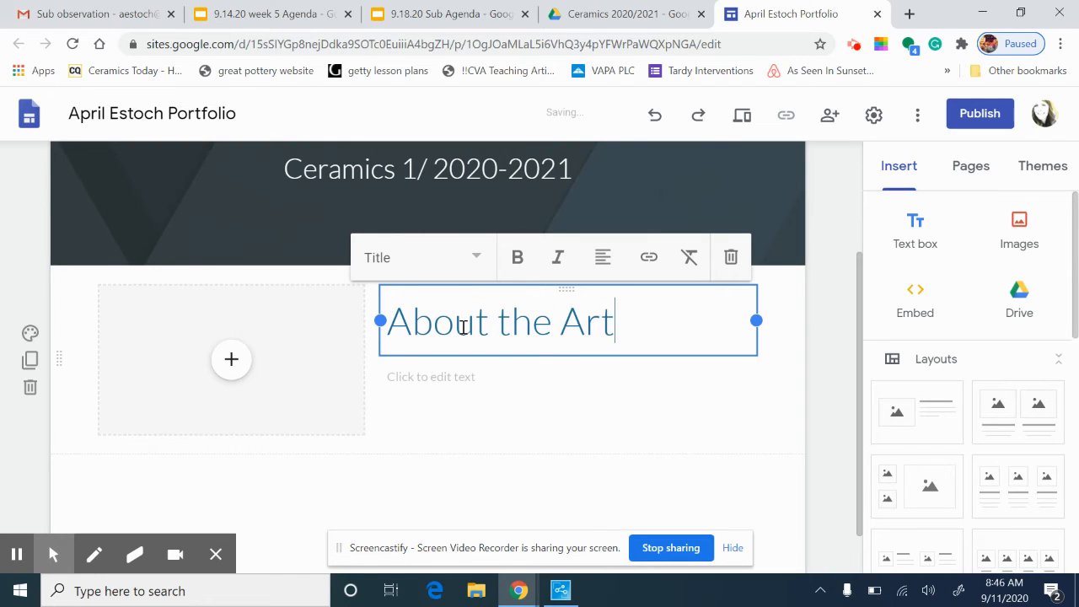
text(ist)
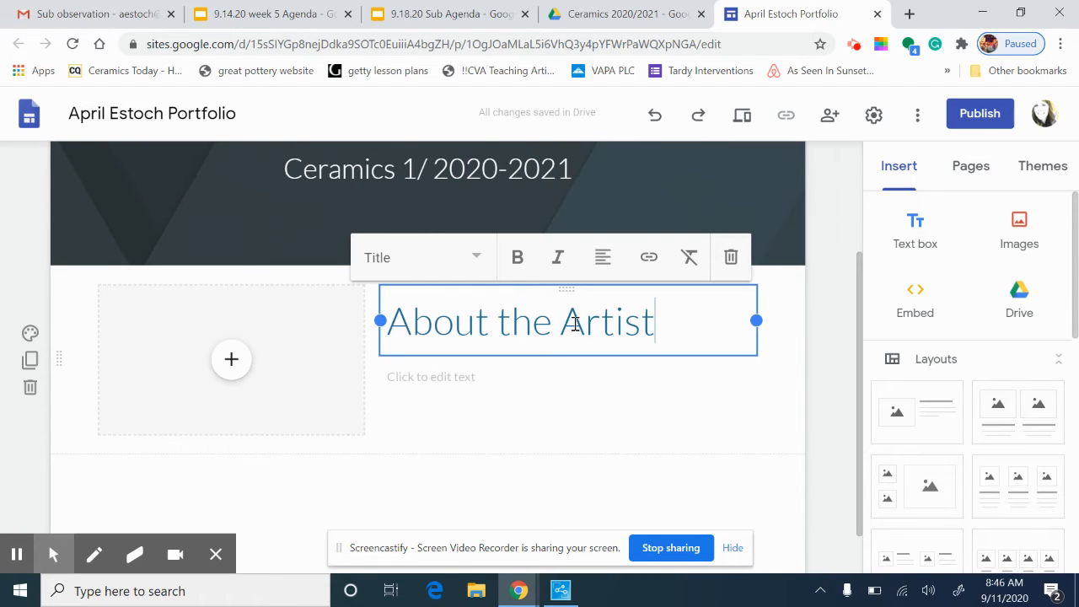
click(443, 381)
click(402, 422)
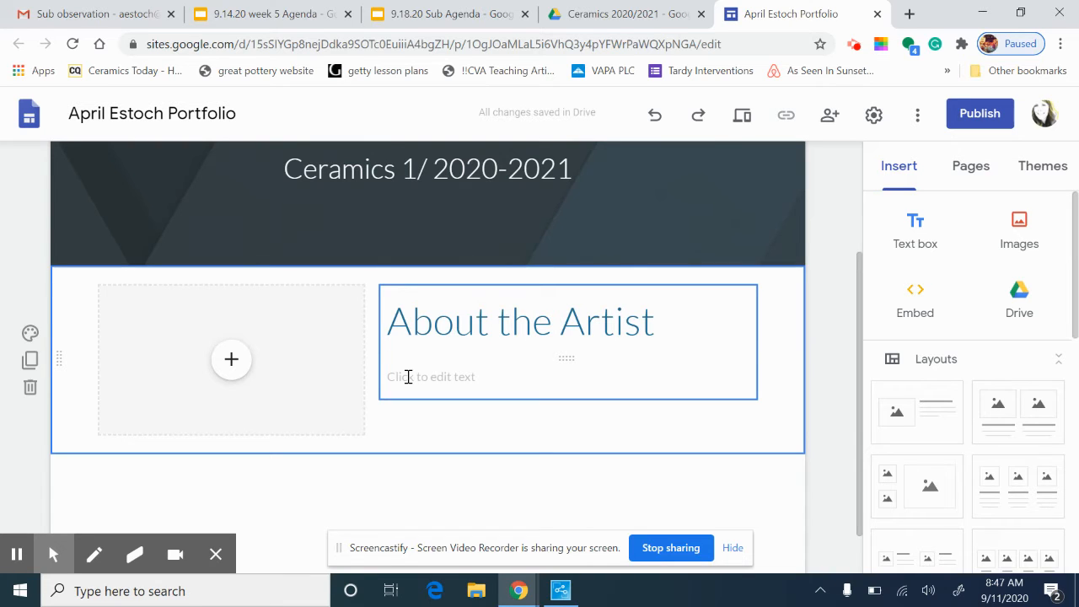
Add a new page named 'Reflections' and select its header title
scroll(446, 315, up, 2)
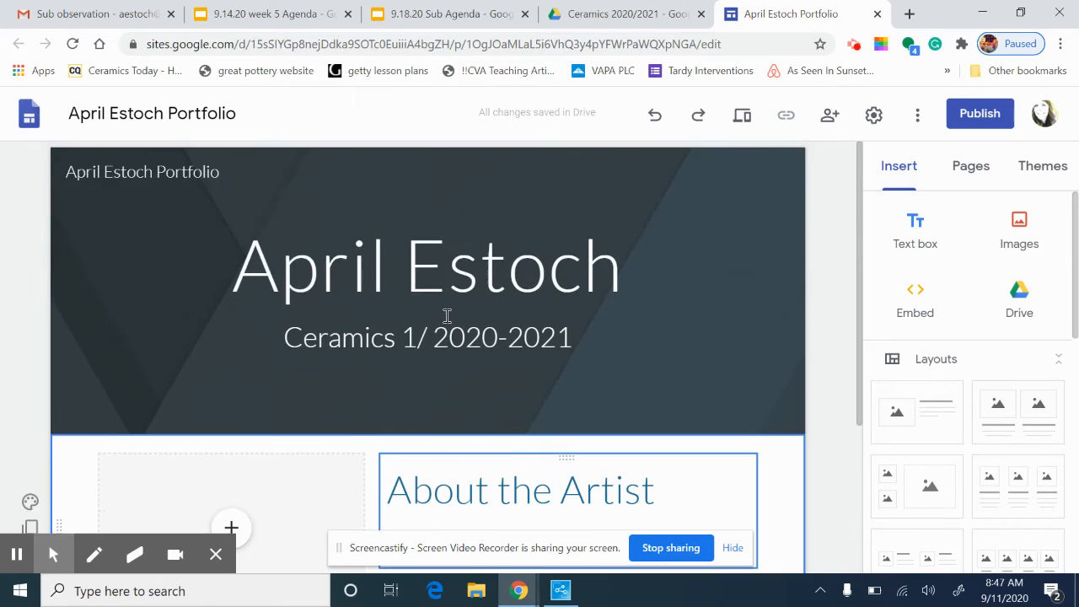
scroll(447, 306, down, 2)
scroll(448, 304, up, 2)
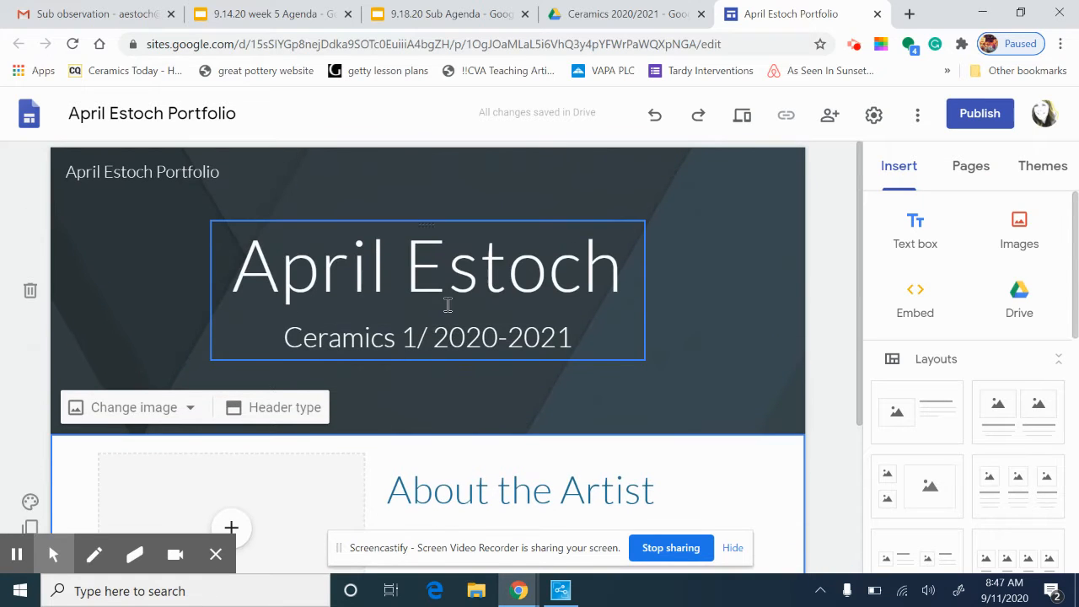
click(971, 174)
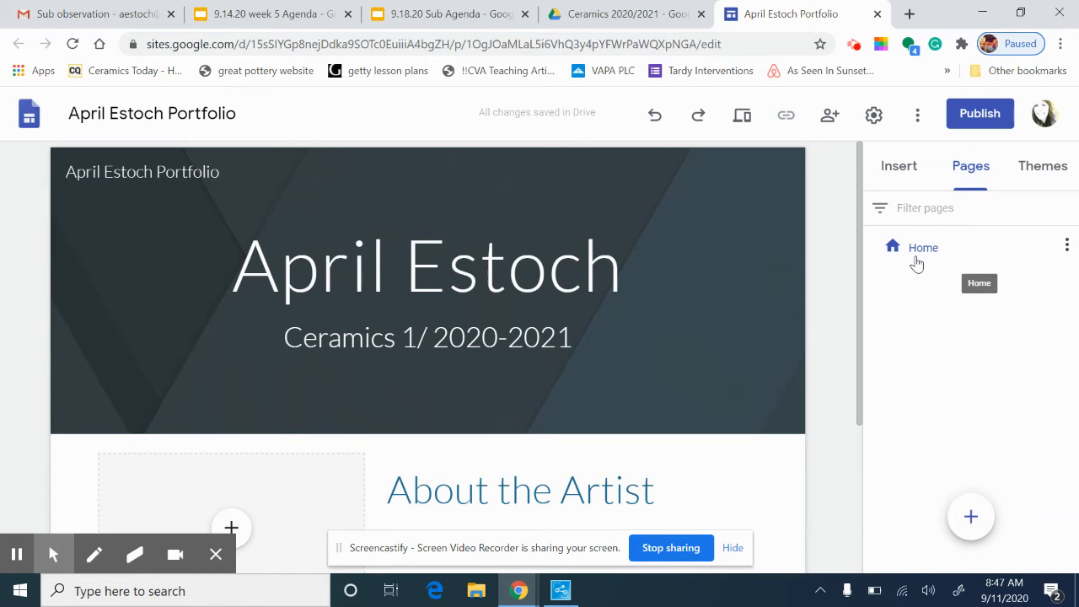
mouse_move(969, 514)
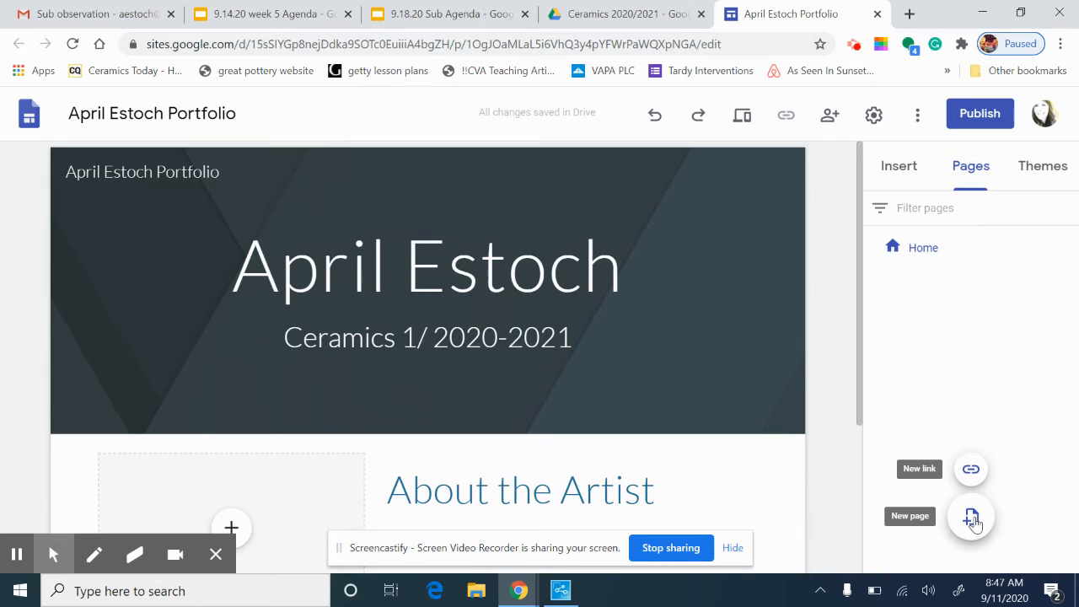
click(971, 518)
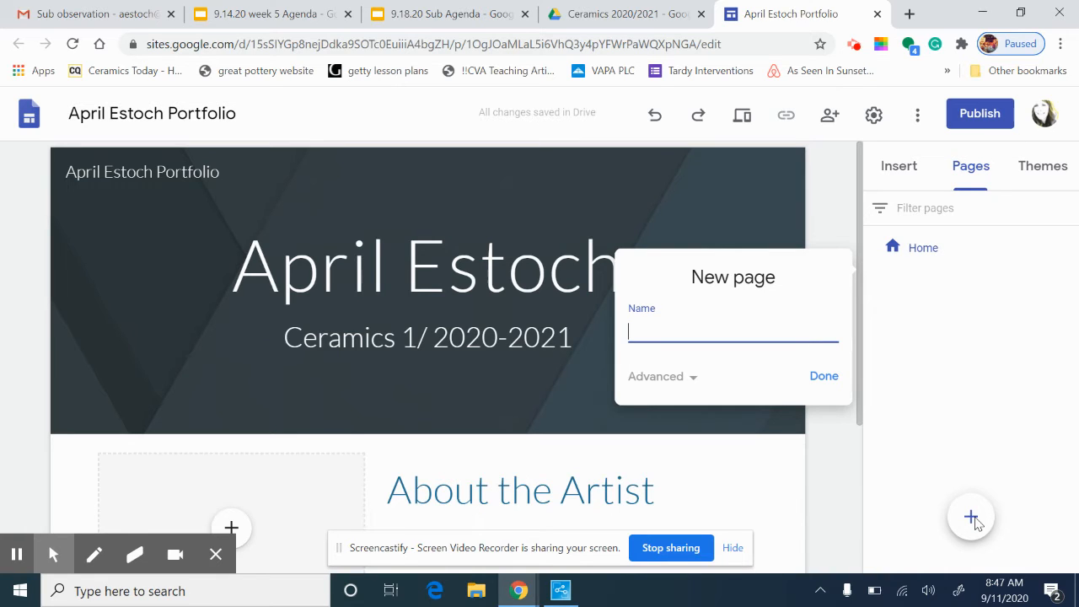
text(Reflections)
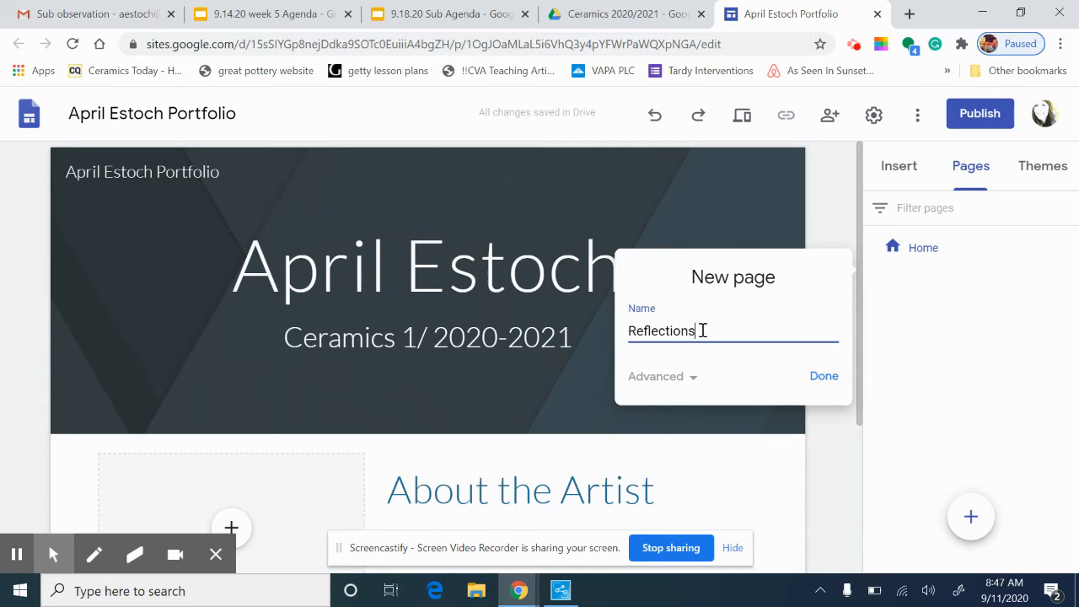
click(824, 376)
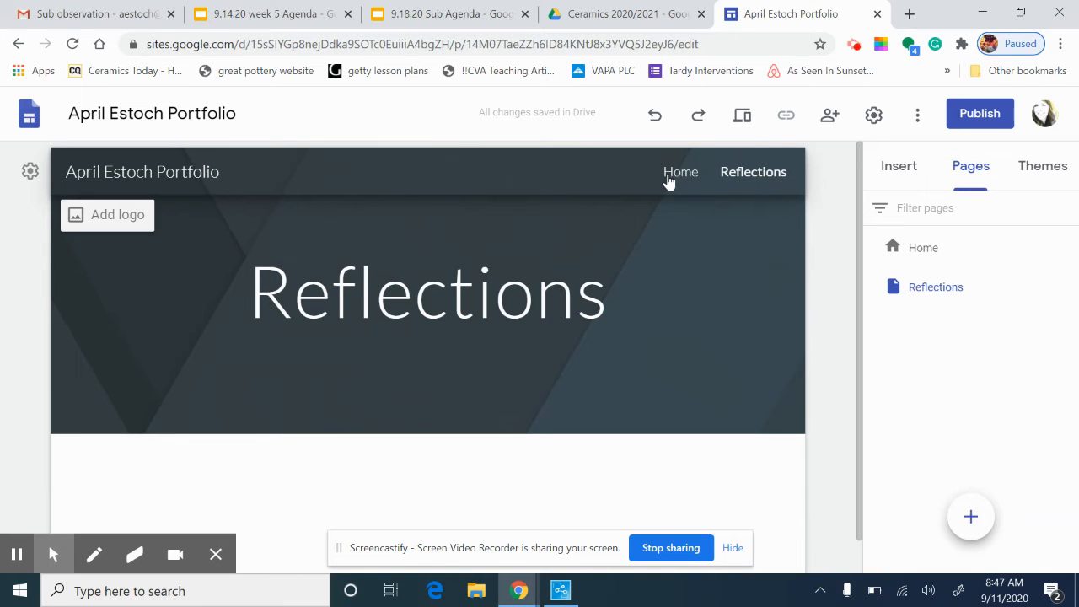
click(424, 299)
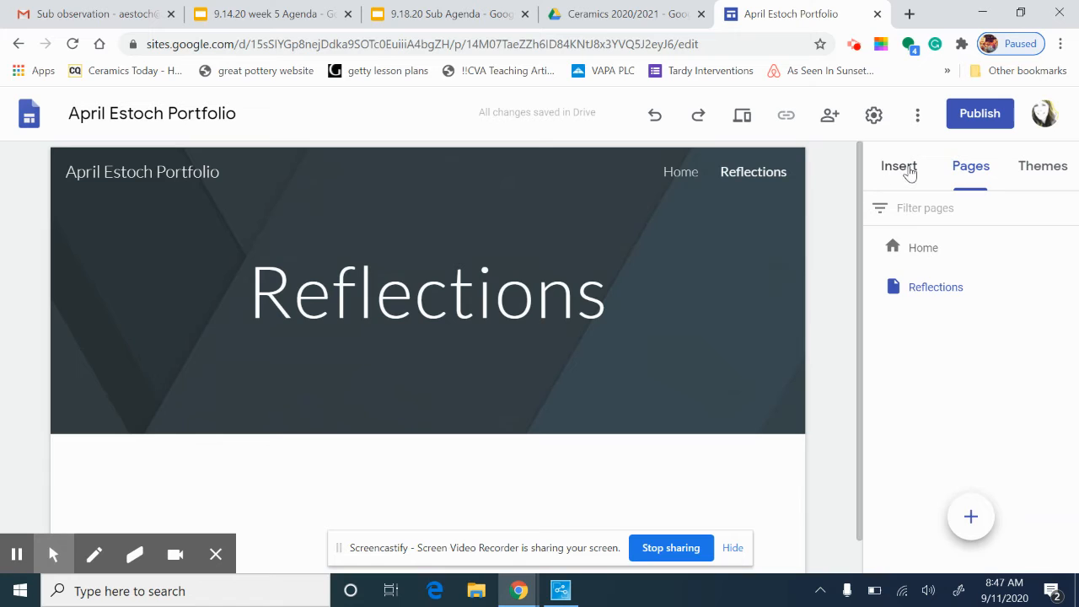
Insert an image-and-text layout on the Reflections page headed 'Reflection 1'
scroll(636, 382, down, 1)
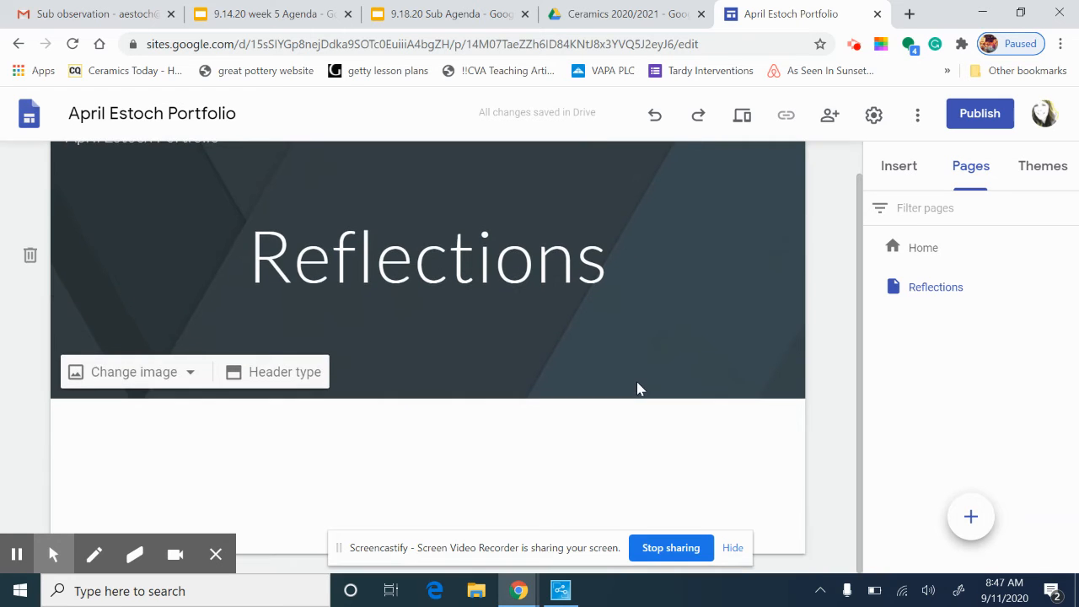
click(899, 168)
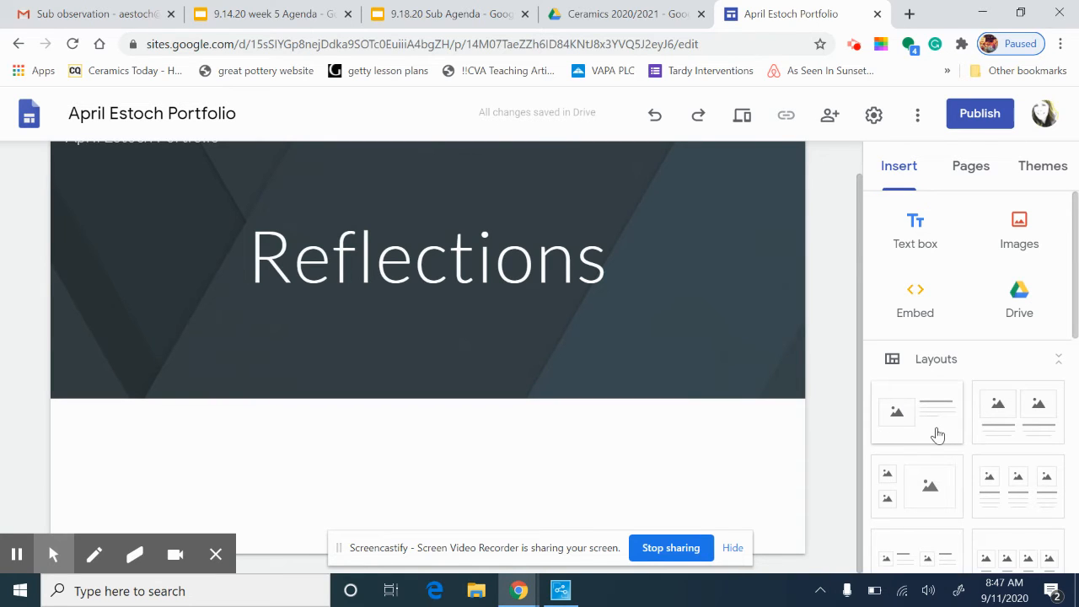
click(937, 435)
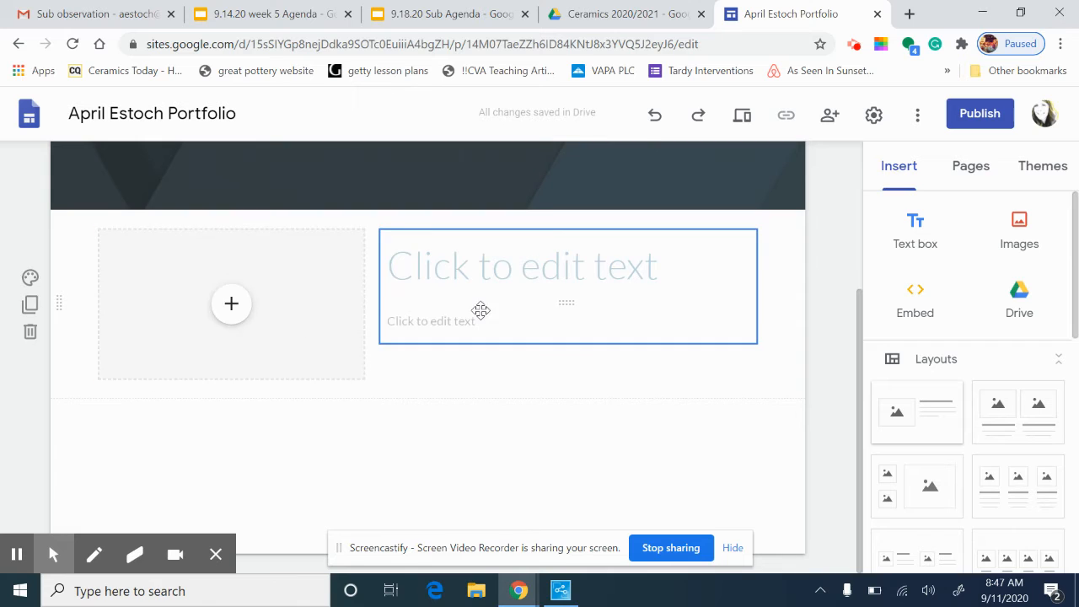
click(426, 261)
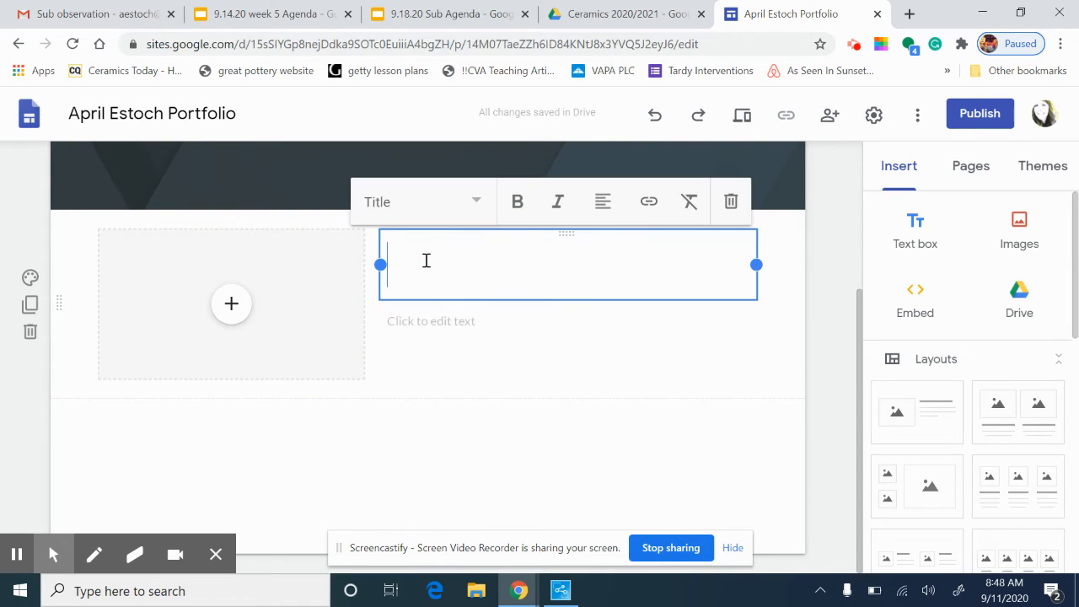
text(Ref)
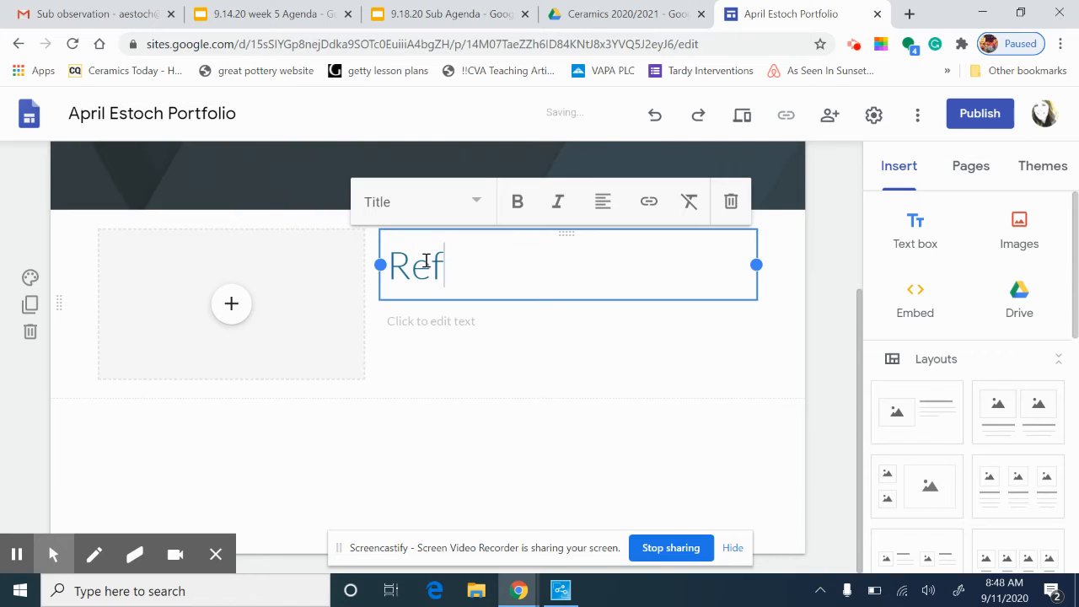
text(lection 1)
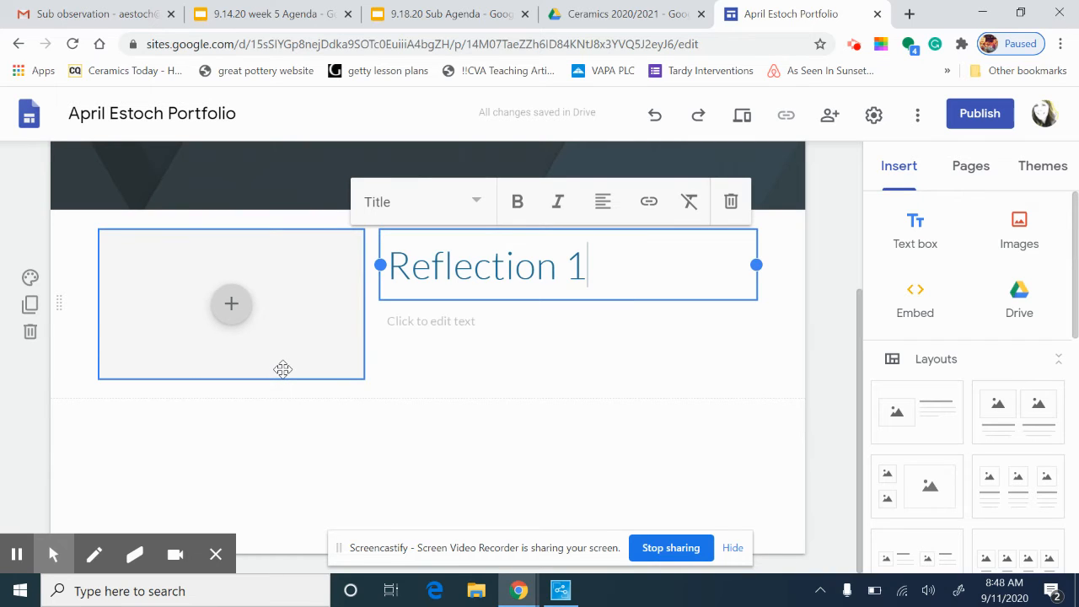
click(291, 396)
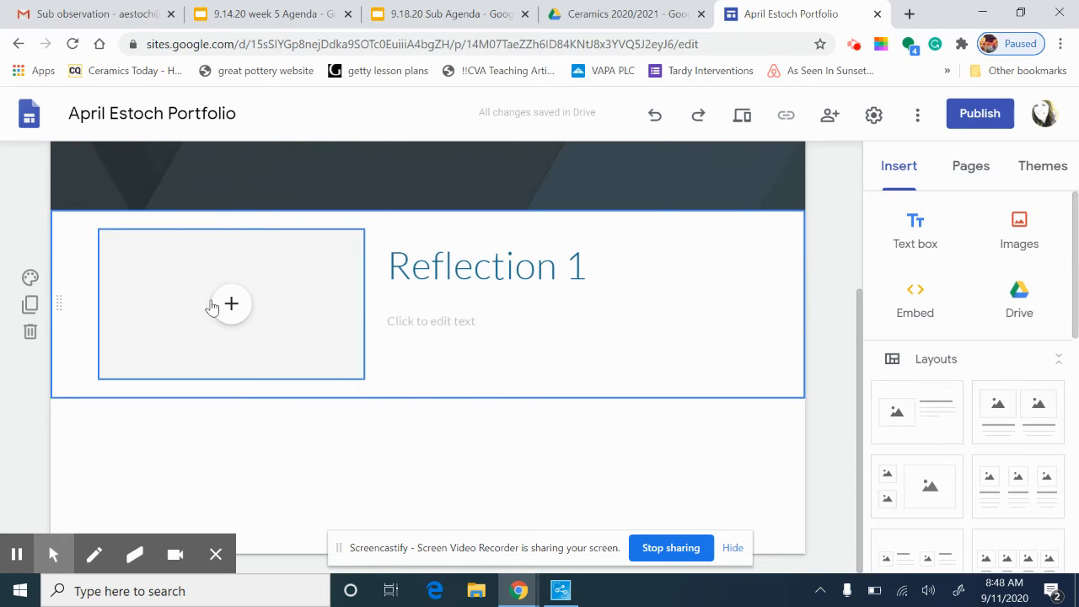
Add a text box under the image with lines 'Title:' and 'Size:'
double_click(281, 395)
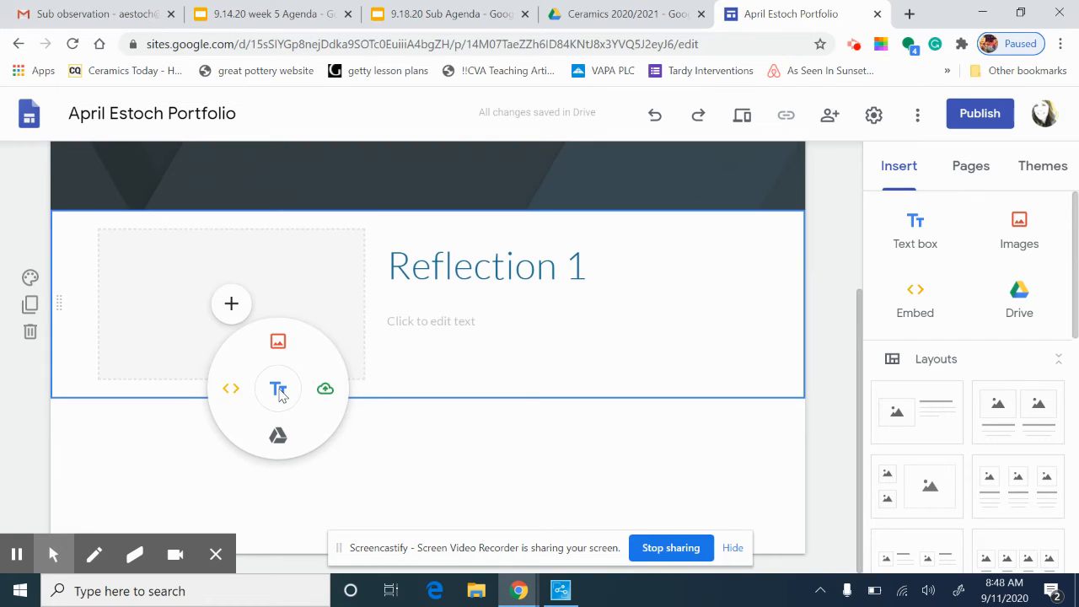
click(279, 390)
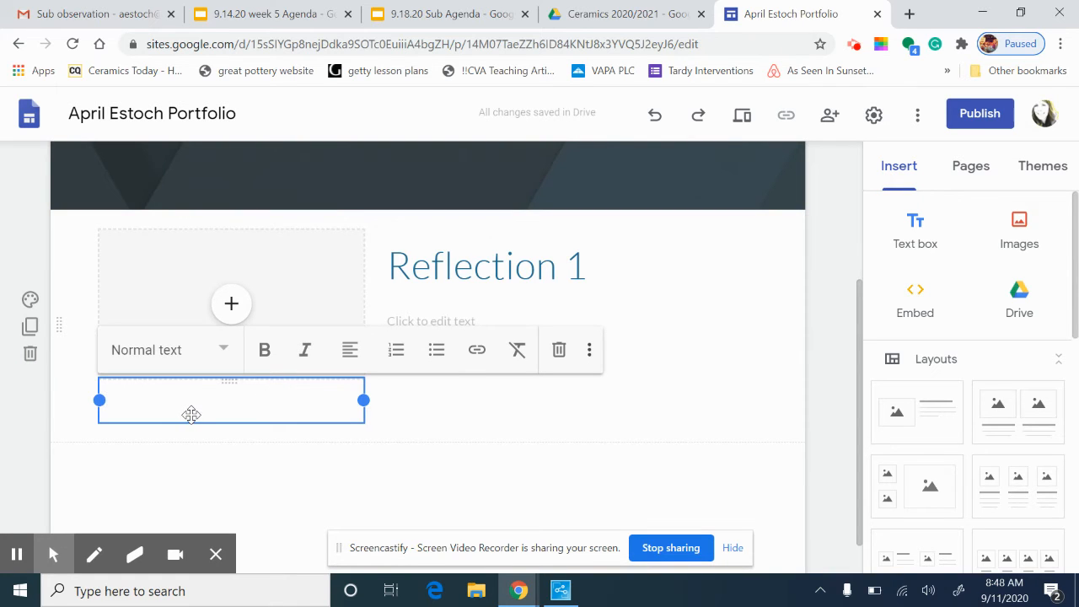
text(Title:)
key(Return)
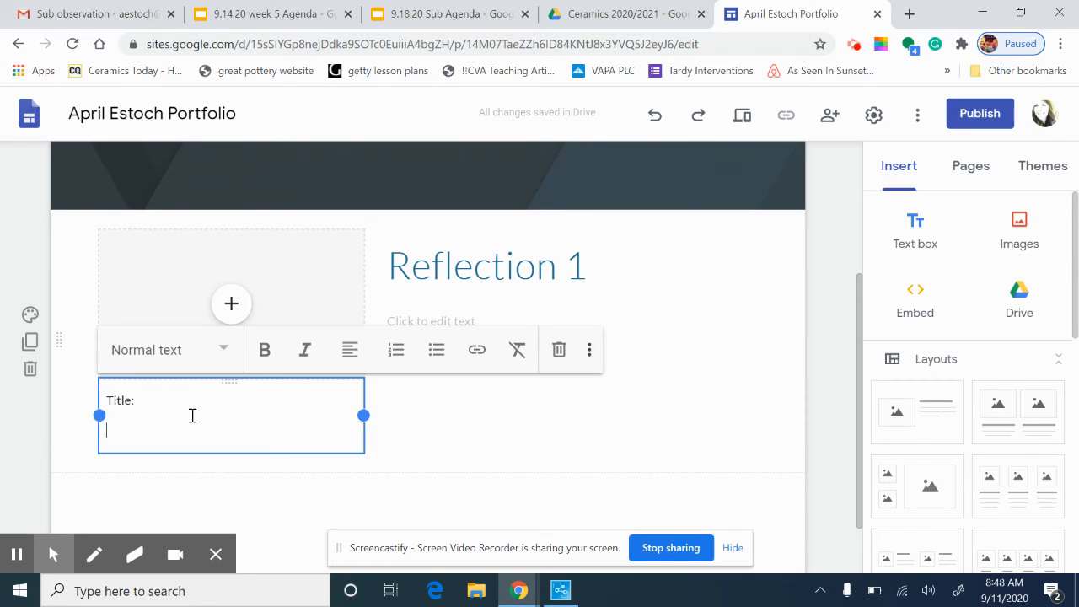
text(A)
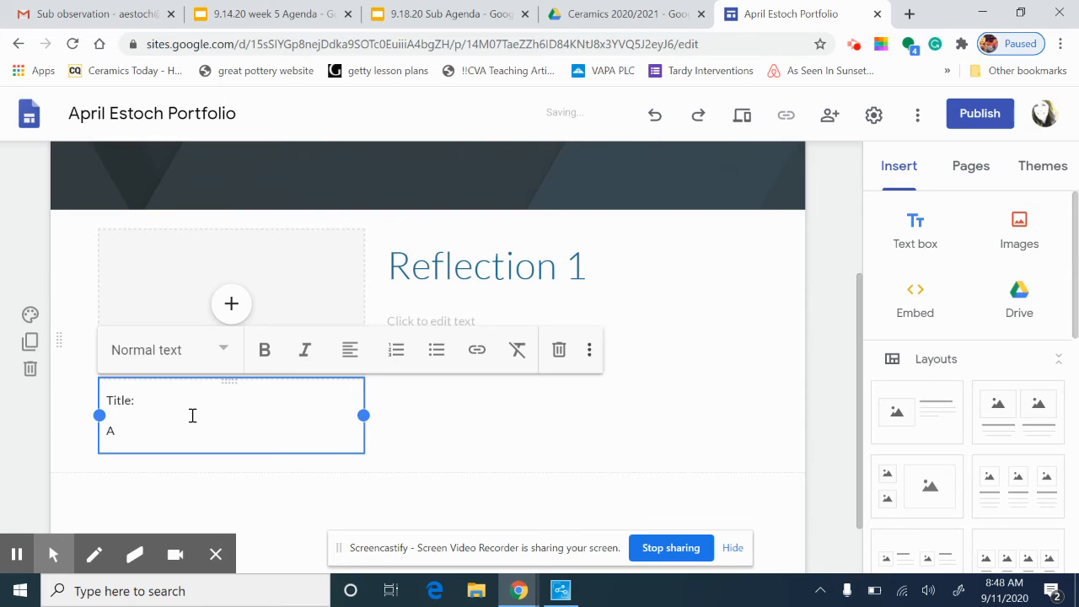
key(BackSpace)
text(Size:)
click(79, 446)
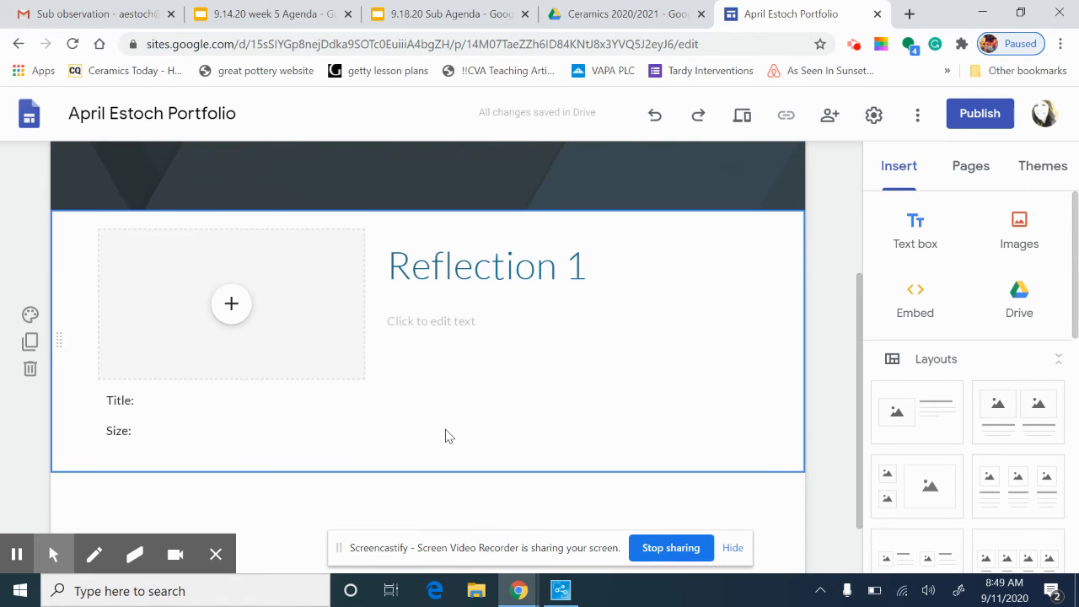
Select the whole Reflection 1 section
scroll(445, 436, down, 1)
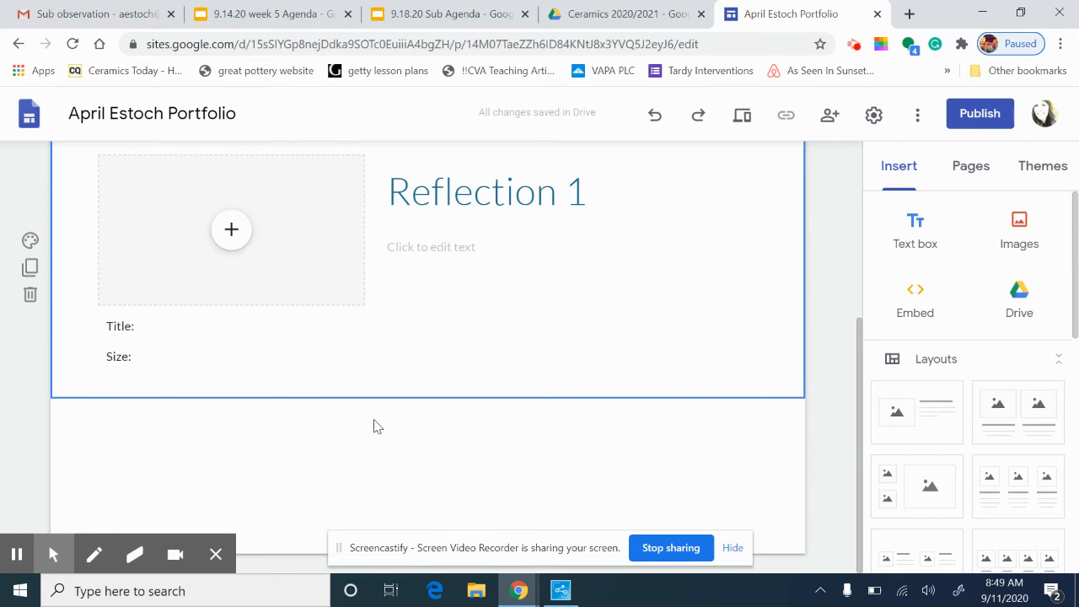
click(444, 369)
scroll(552, 413, up, 1)
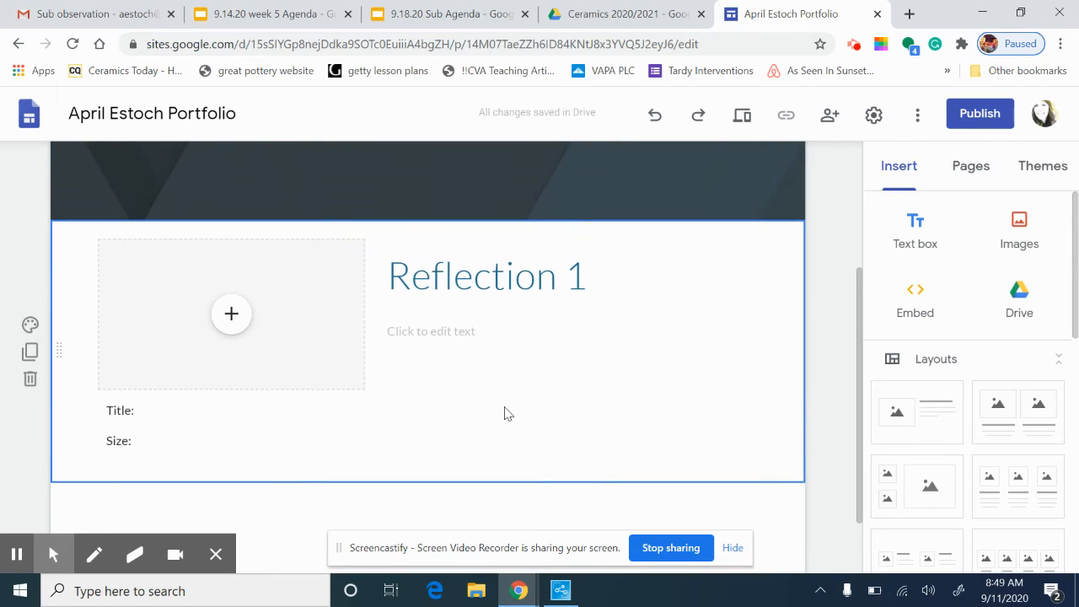
Duplicate the Reflection 1 section and retitle the copy 'Reflection 2'
click(31, 352)
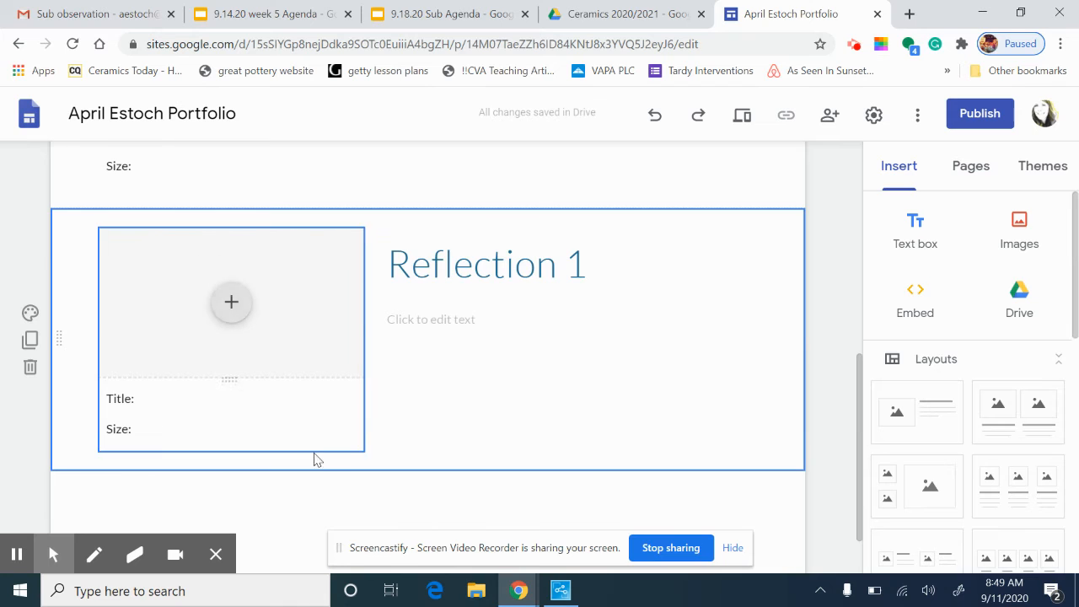
click(578, 265)
key(BackSpace)
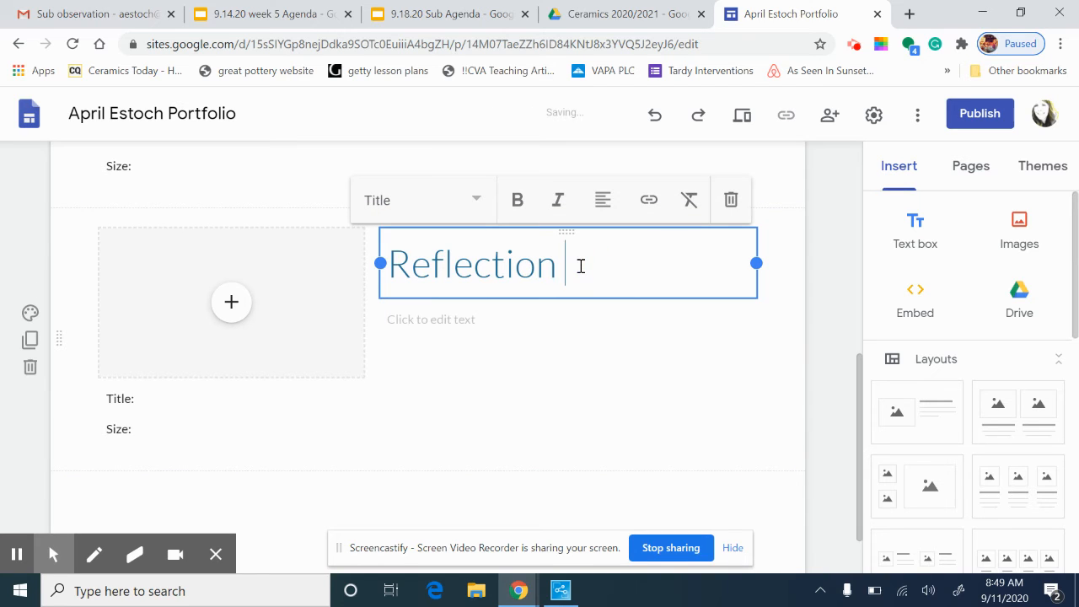
text(3)
key(BackSpace)
text(2)
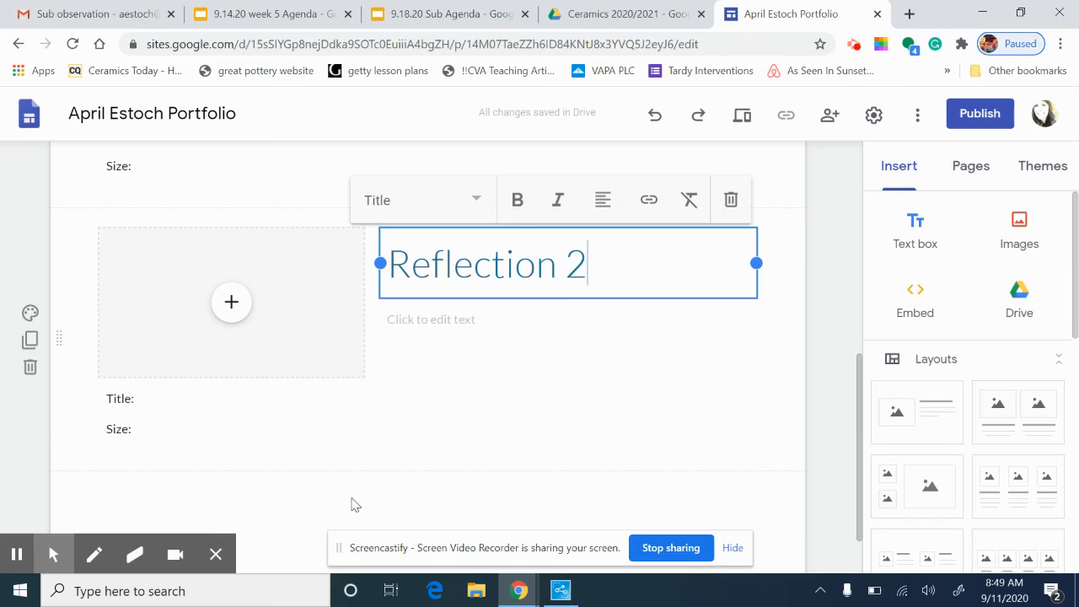
click(160, 487)
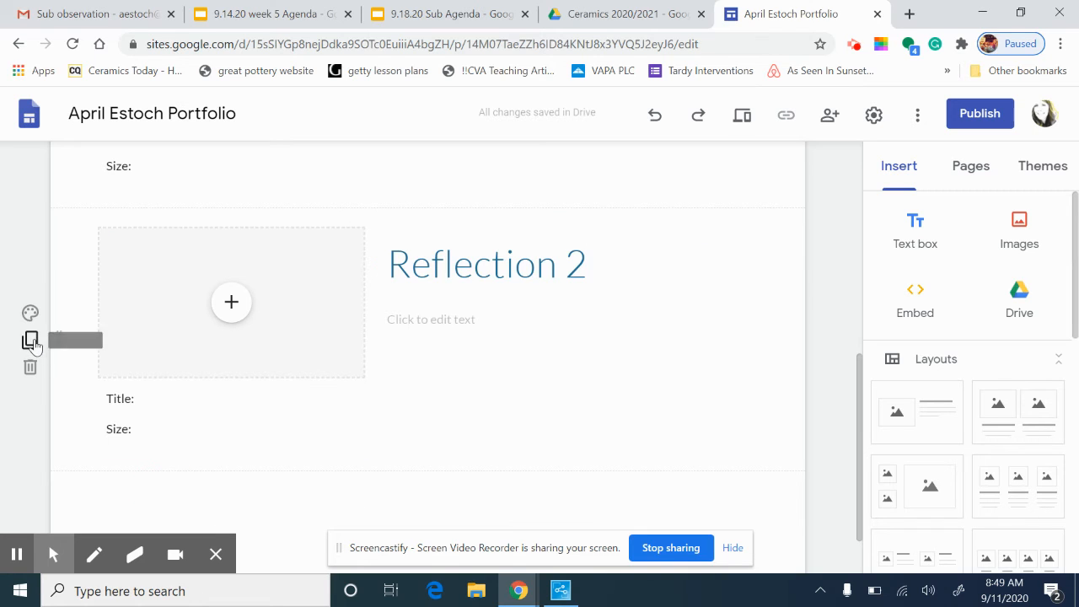
Duplicate the Reflection 2 section and retitle the copy 'Reflection 3'
mouse_move(30, 342)
click(31, 341)
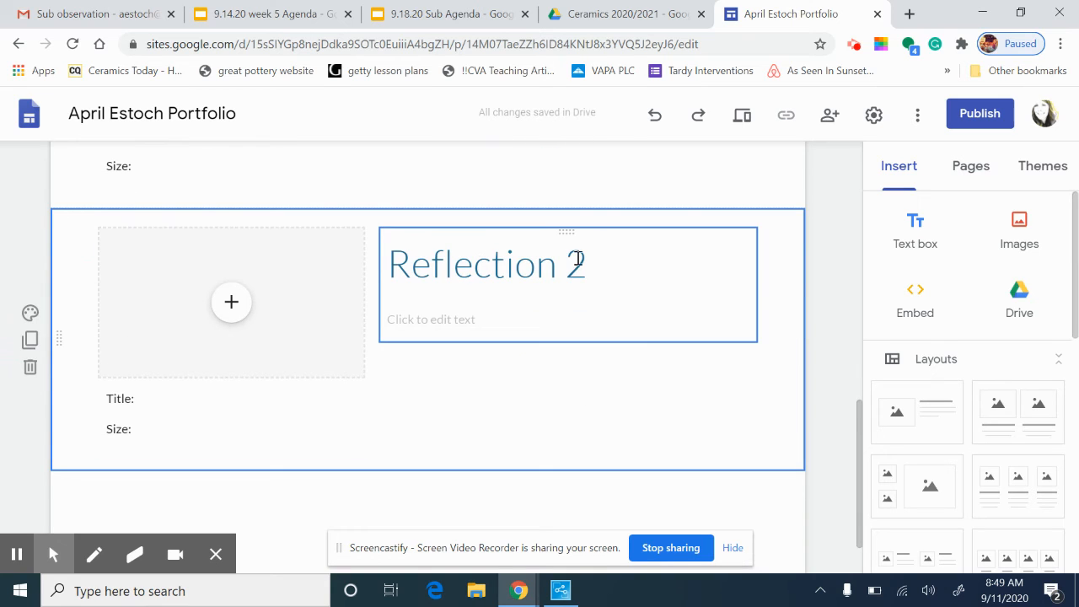
click(590, 261)
key(BackSpace)
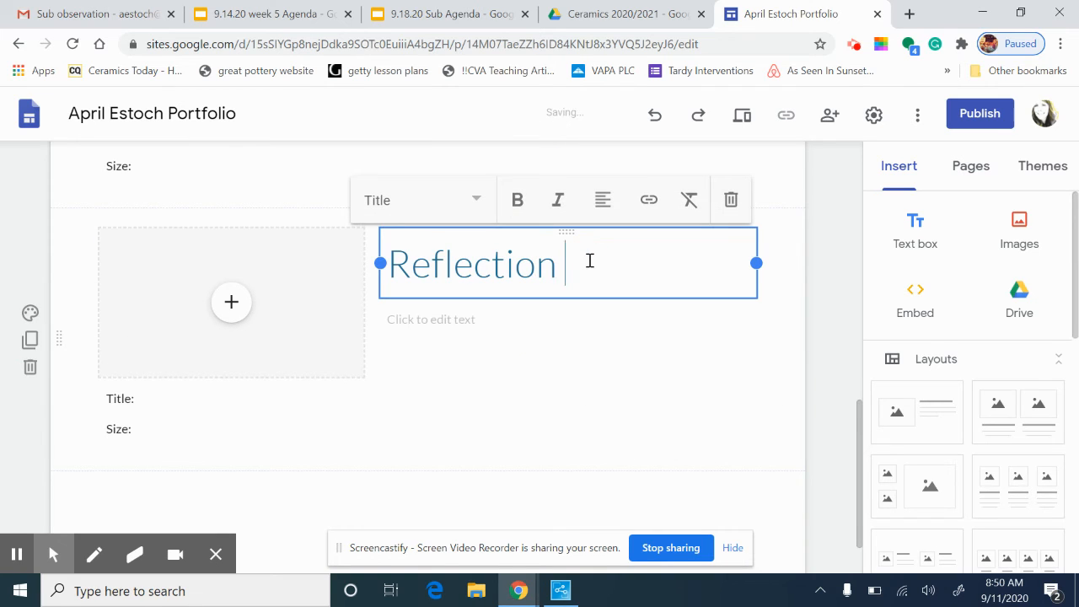
text(3)
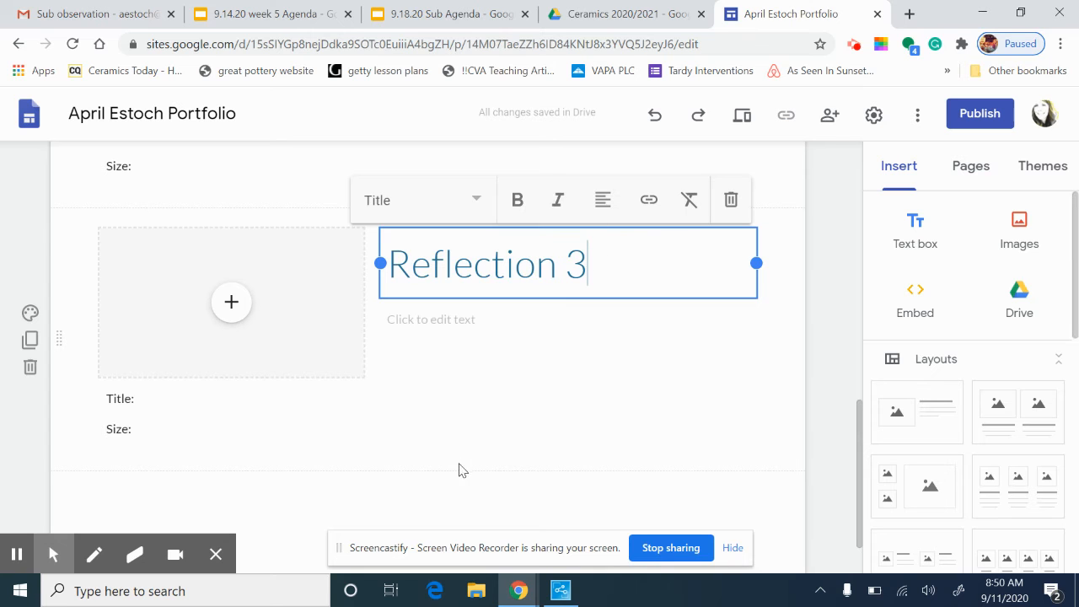
click(460, 429)
scroll(468, 427, up, 3)
scroll(470, 426, up, 5)
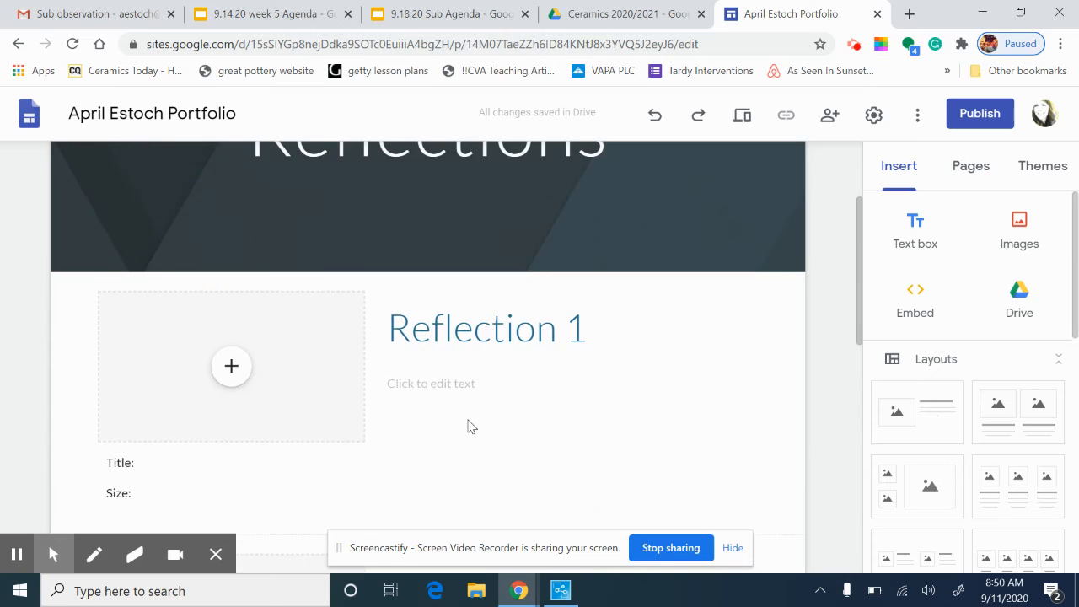
scroll(472, 429, down, 8)
scroll(477, 436, up, 8)
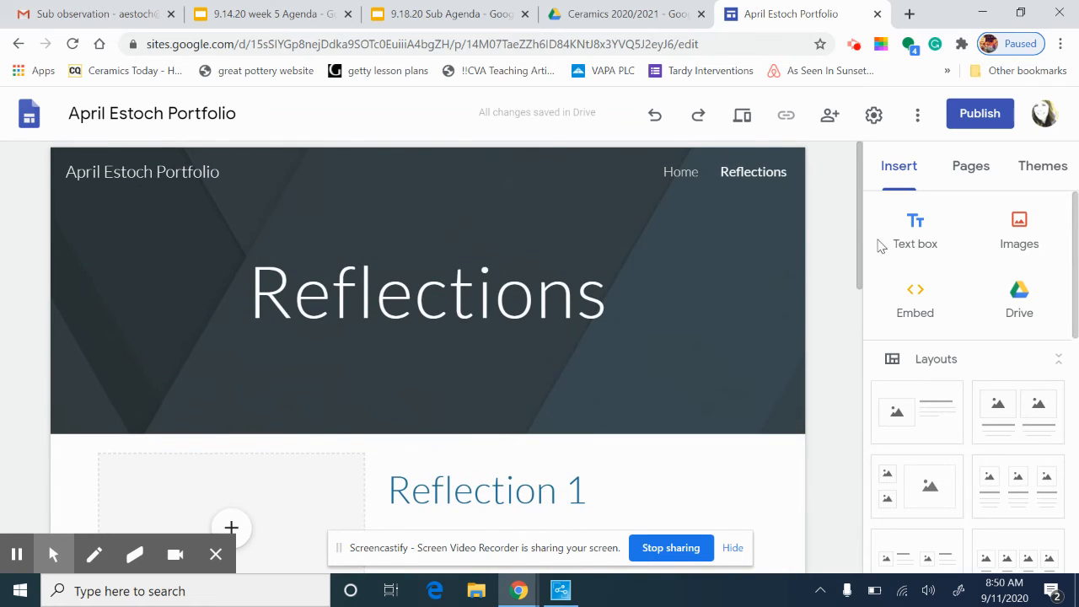
click(973, 166)
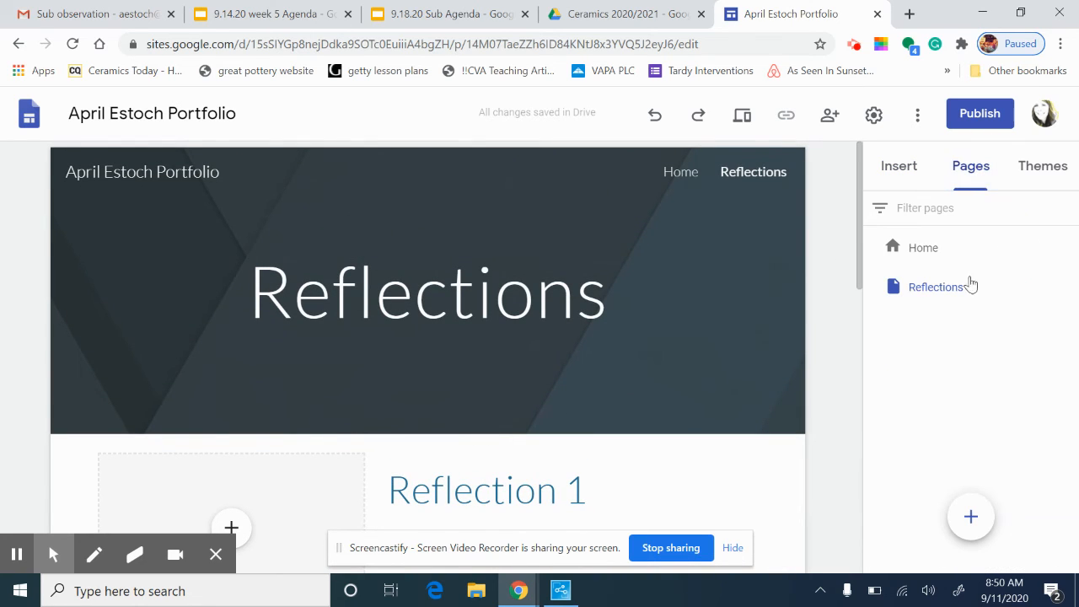
Add a new page named 'Gallery' after Reflections
mouse_move(972, 518)
click(972, 517)
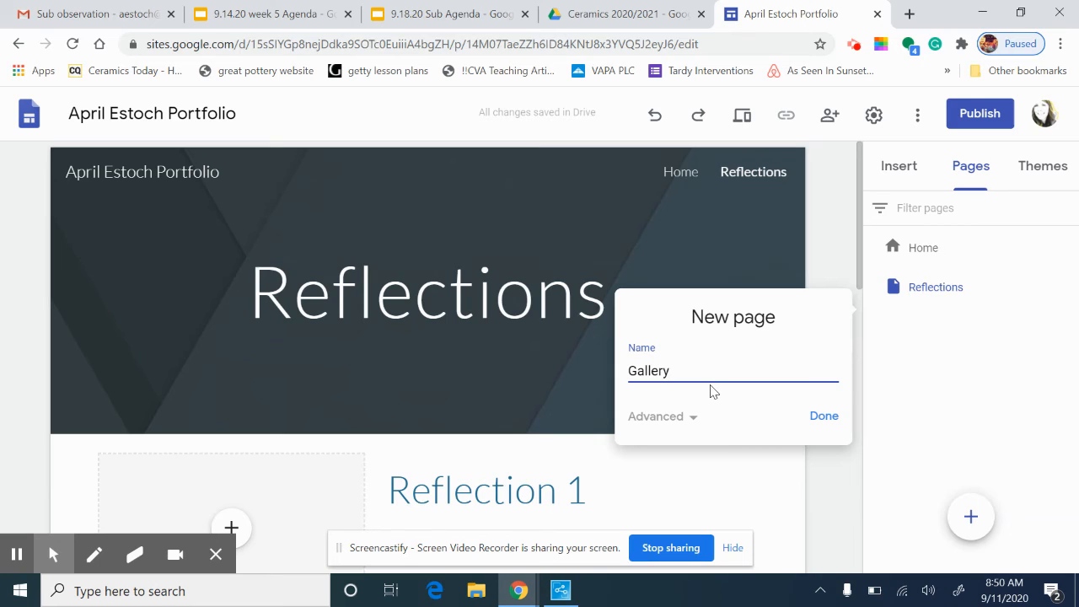
click(823, 417)
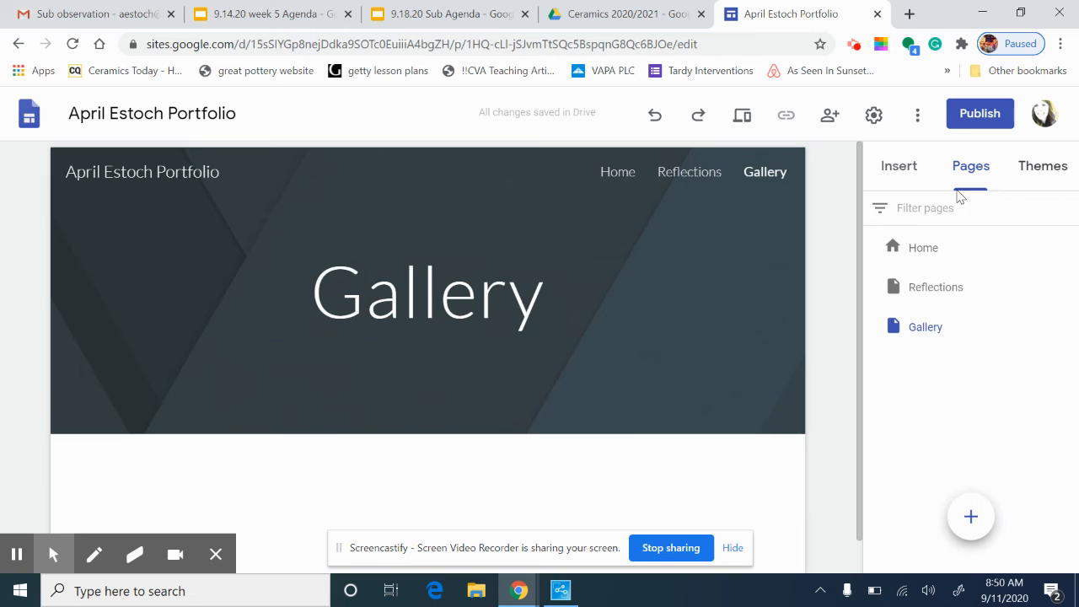
Insert the four-image layout, with captions, from the Layouts list onto the Gallery page
click(896, 167)
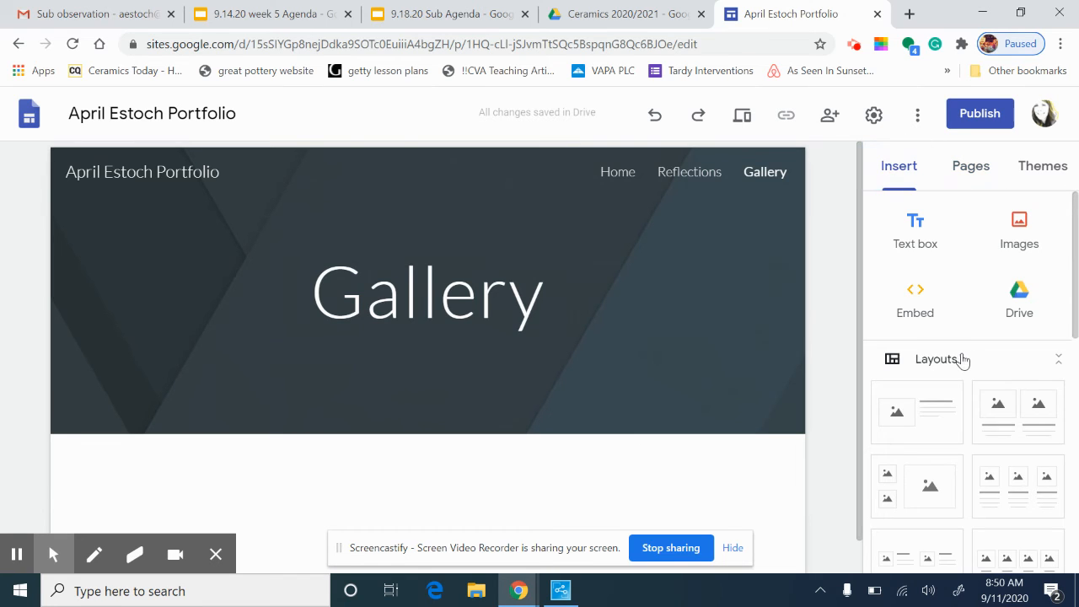
scroll(959, 358, down, 4)
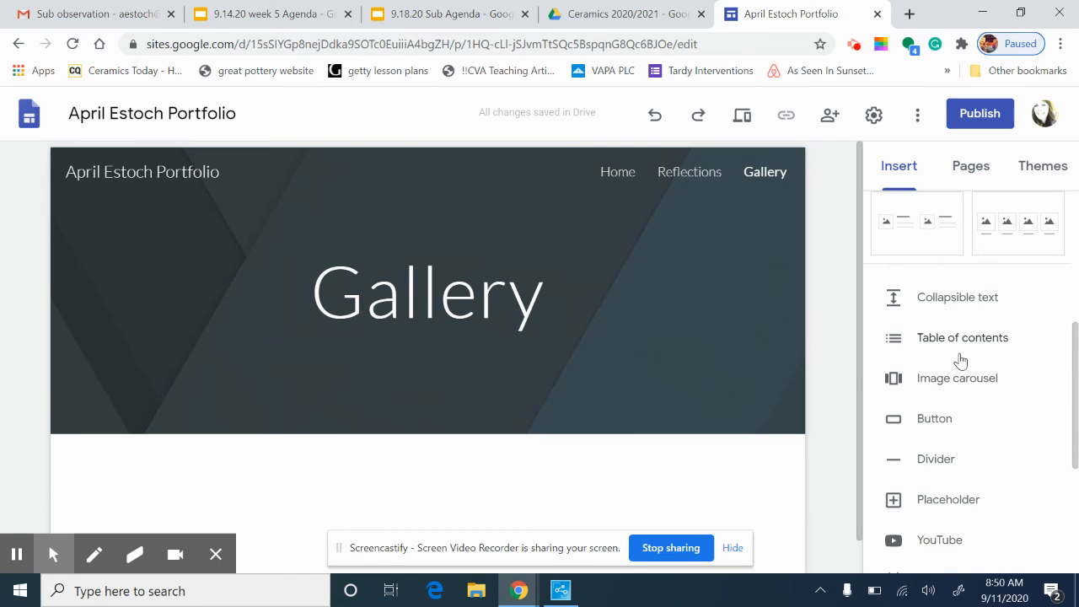
scroll(959, 361, up, 2)
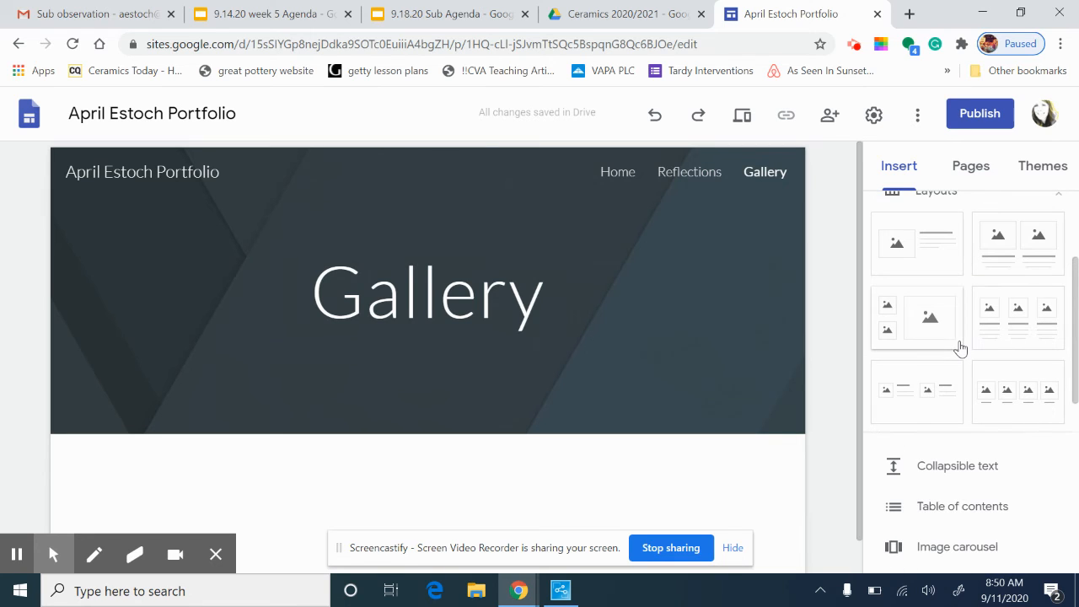
scroll(961, 348, down, 1)
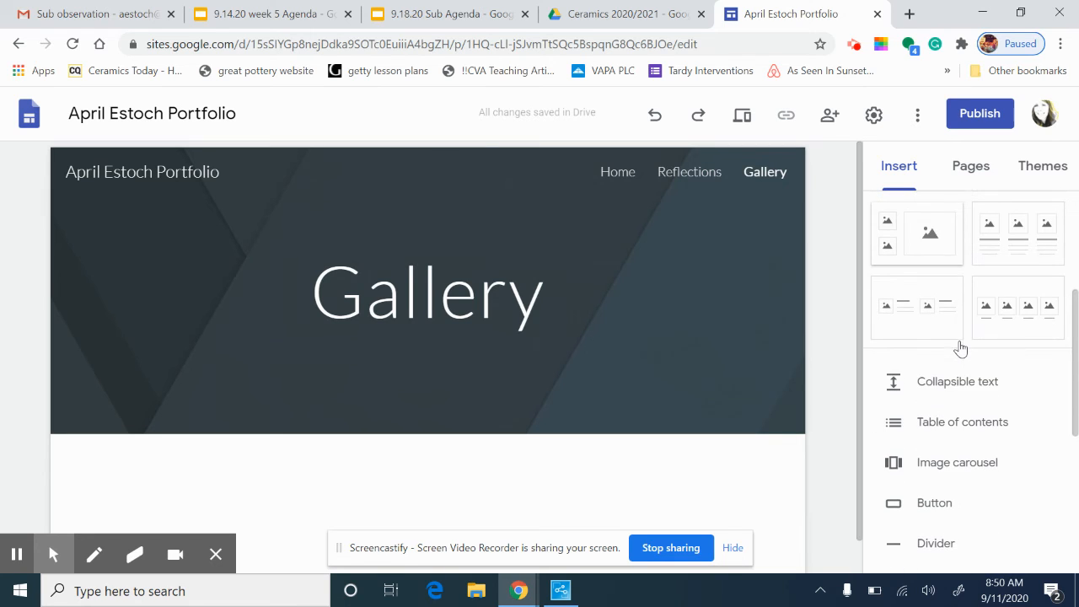
click(1020, 312)
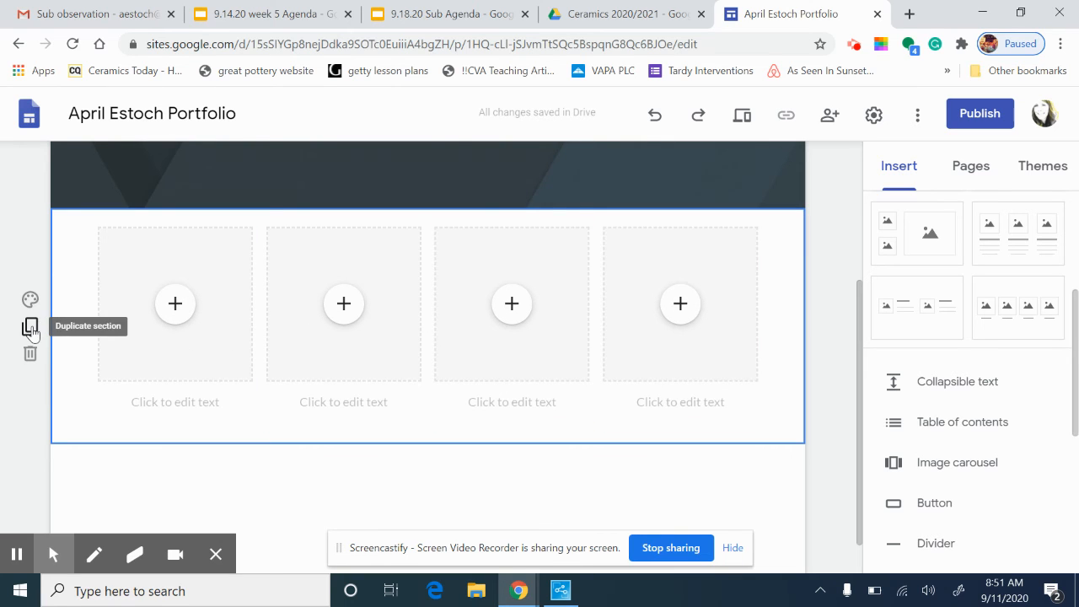
Delete the caption boxes under the first and second image placeholders
click(198, 406)
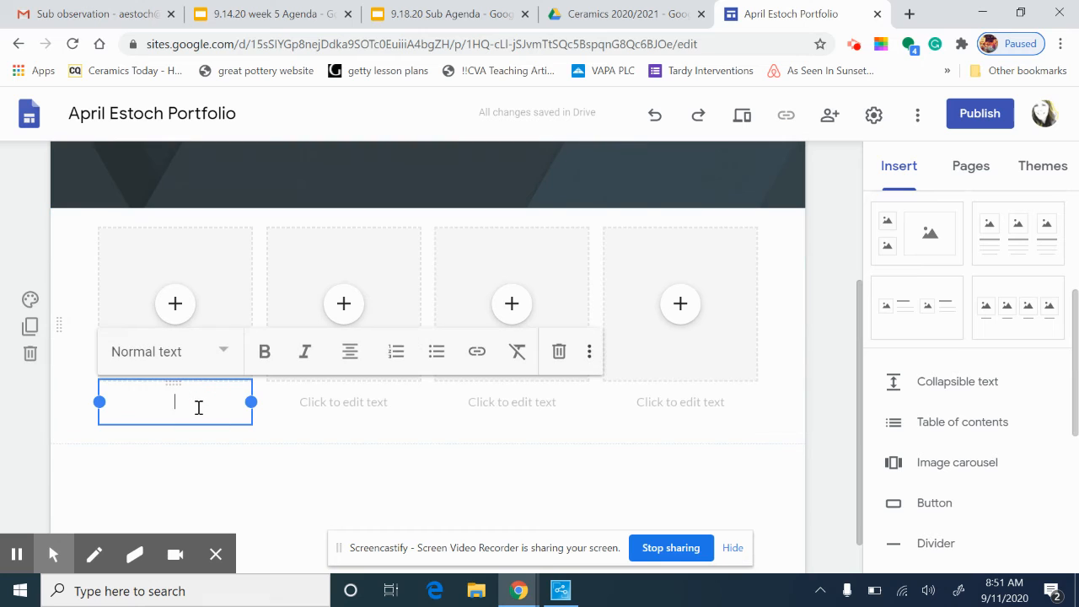
click(332, 405)
click(548, 408)
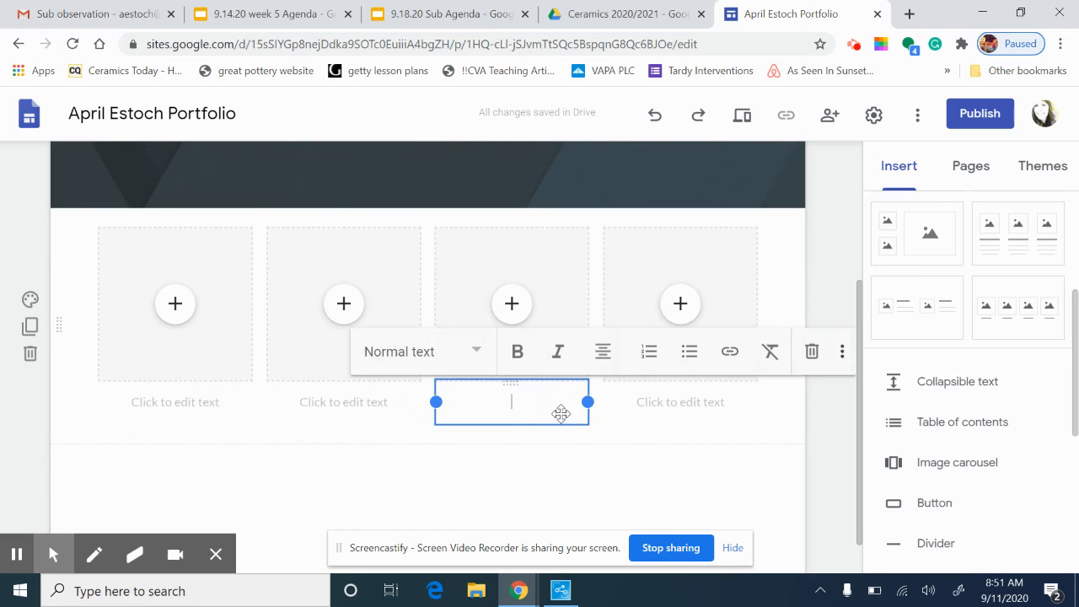
click(666, 410)
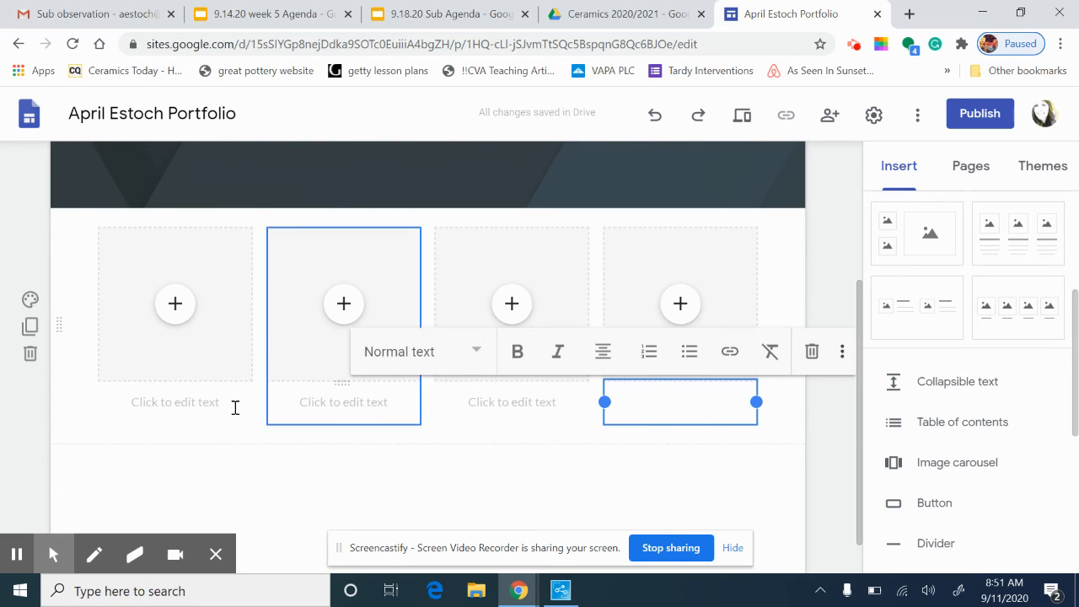
click(199, 403)
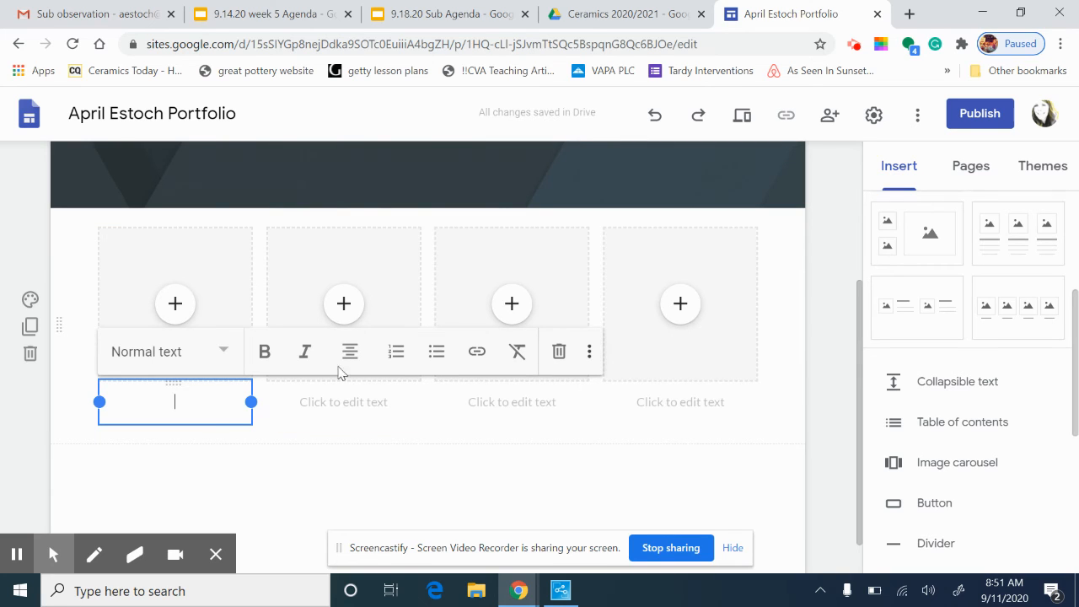
click(559, 354)
click(356, 407)
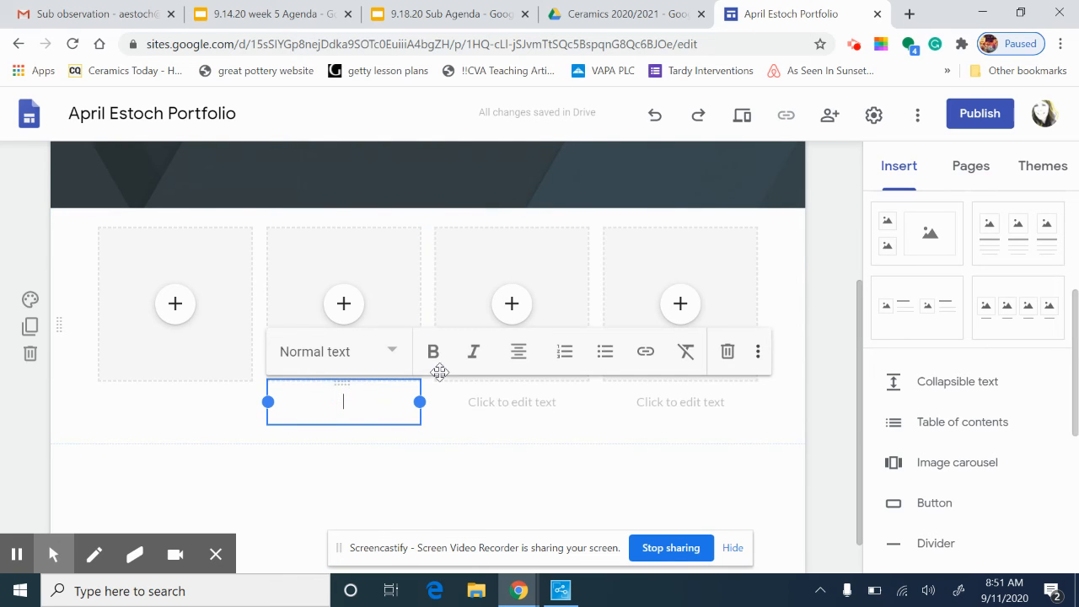
click(727, 351)
Delete the caption boxes under the third and fourth image placeholders
click(527, 405)
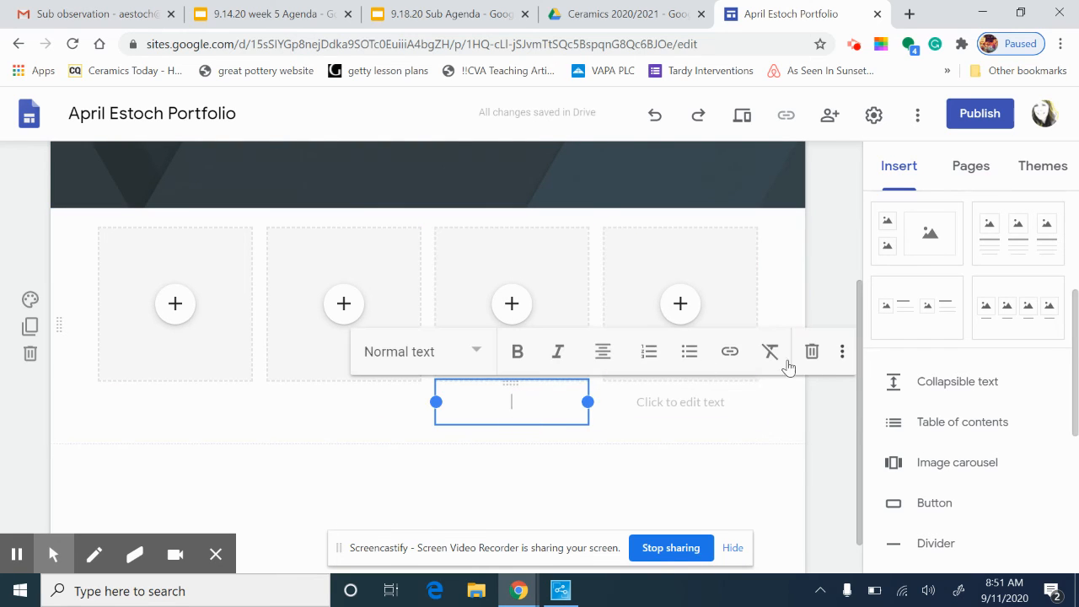
click(811, 352)
click(679, 413)
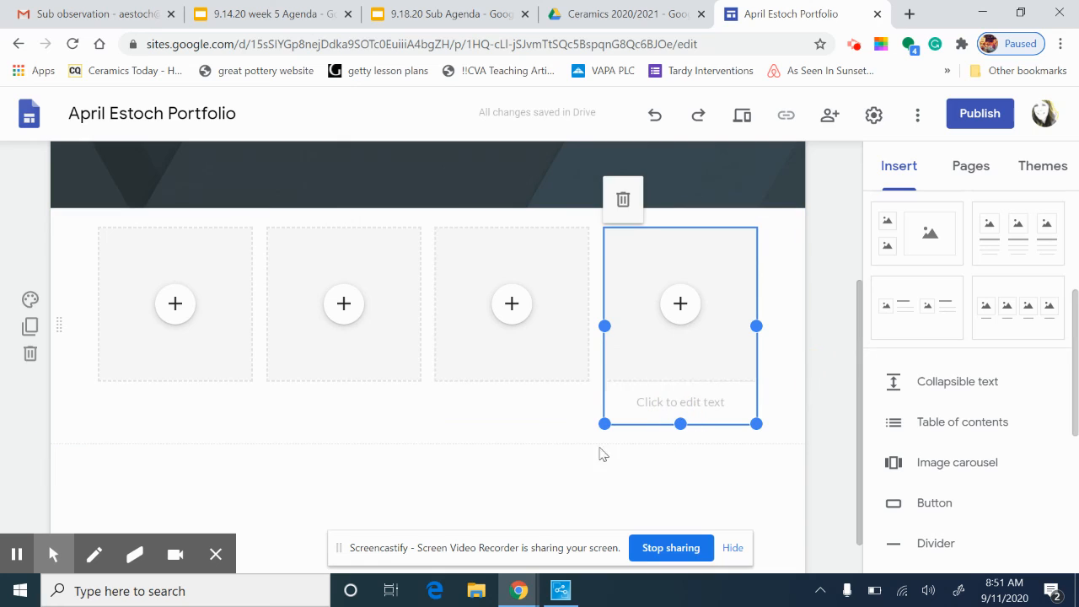
click(647, 410)
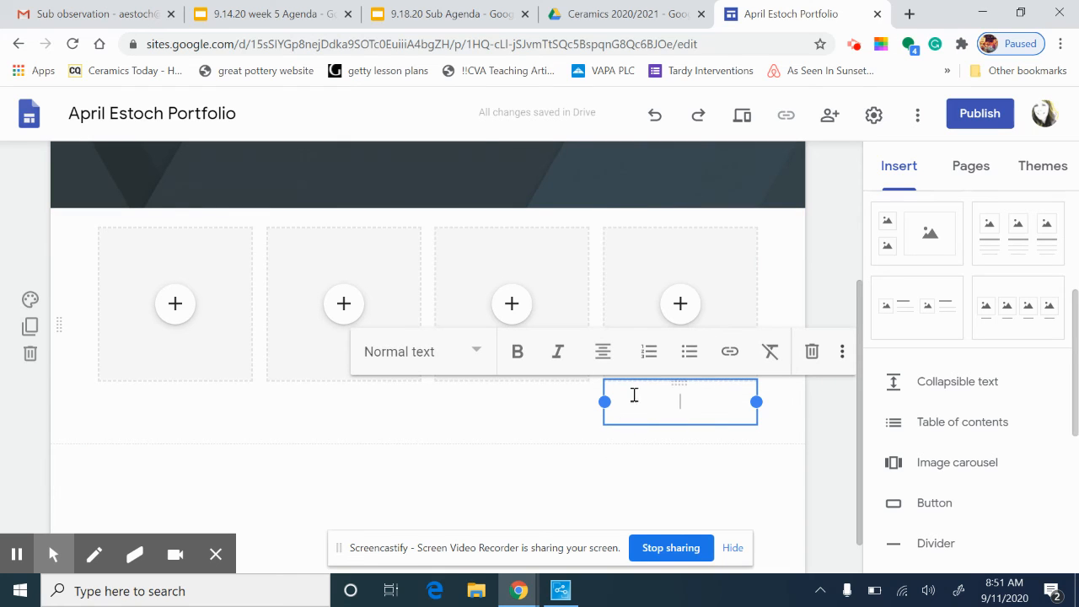
click(636, 320)
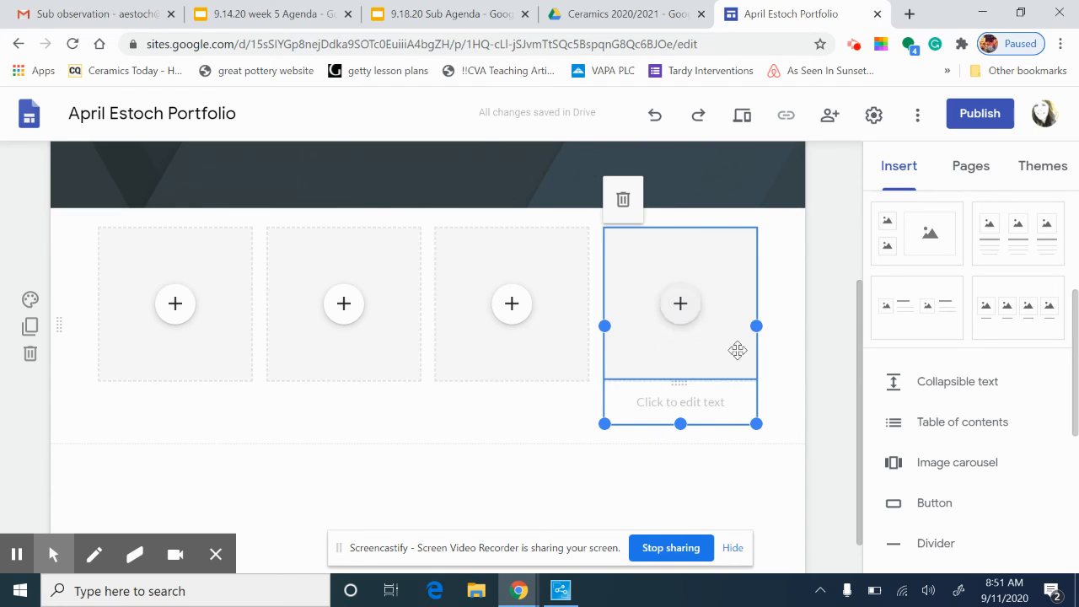
click(660, 403)
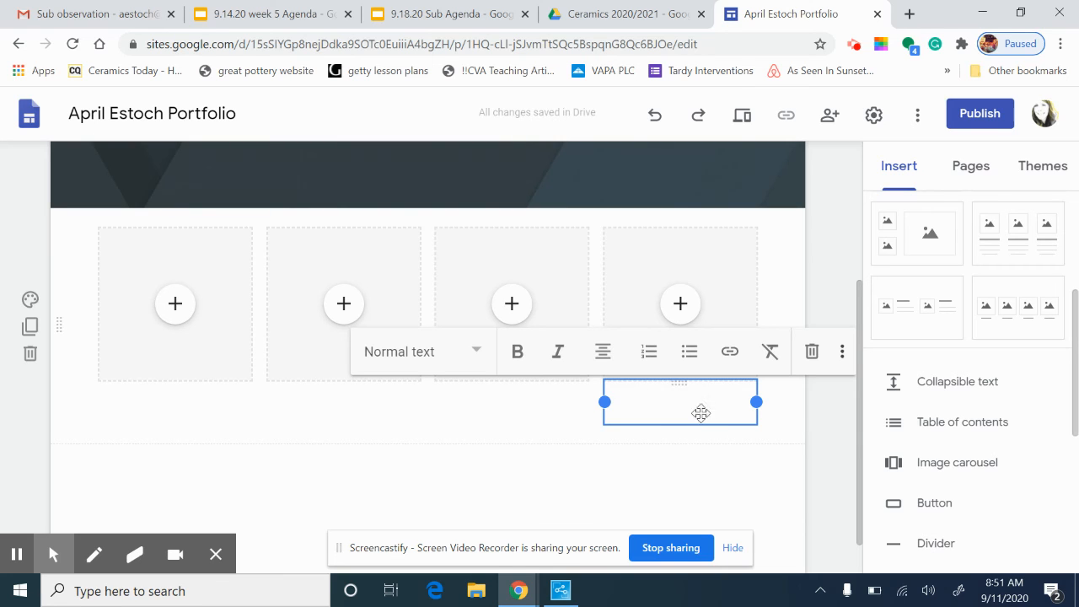
click(812, 351)
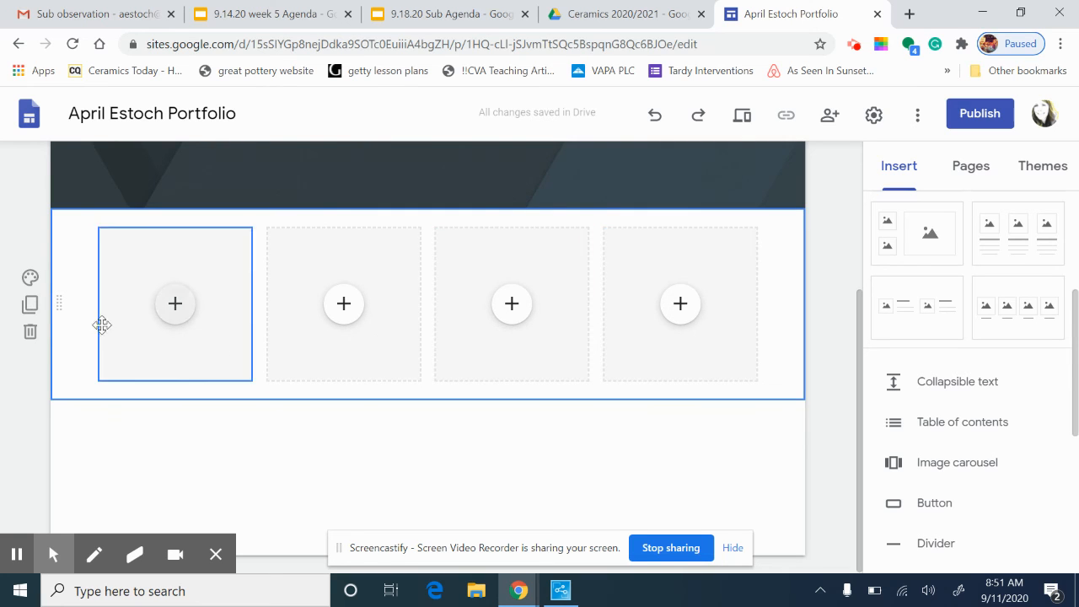
Duplicate the four-image row twice for three rows, then scroll back to the header
click(29, 305)
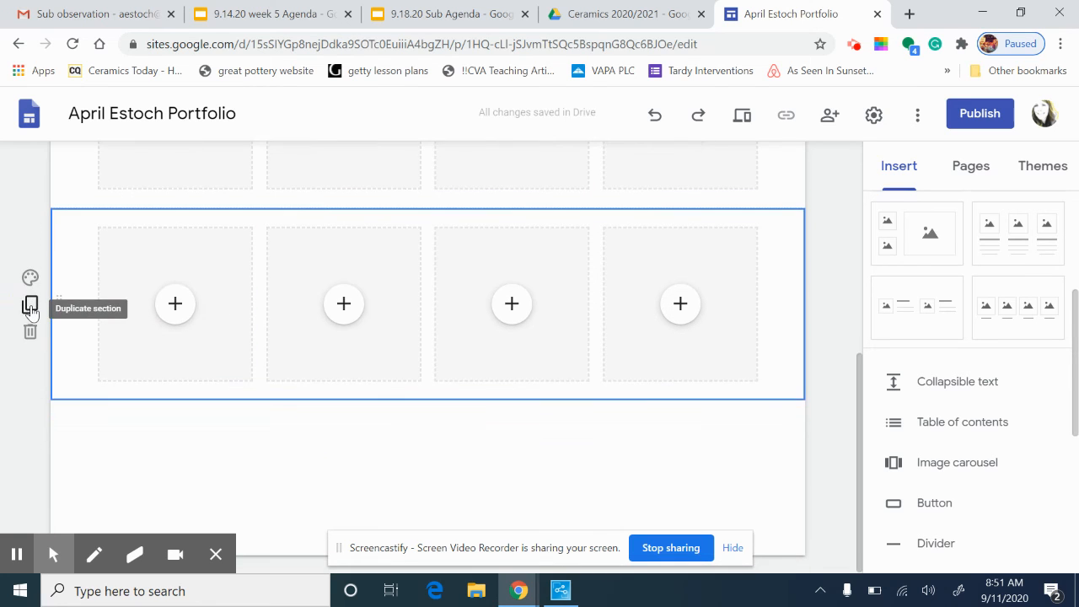
click(29, 305)
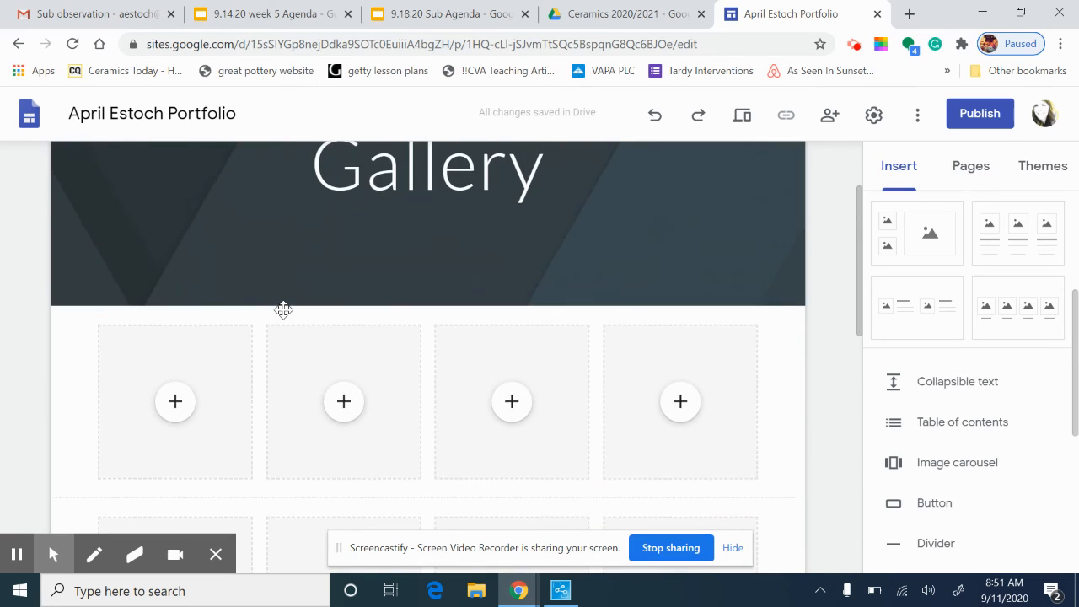
scroll(286, 320, up, 5)
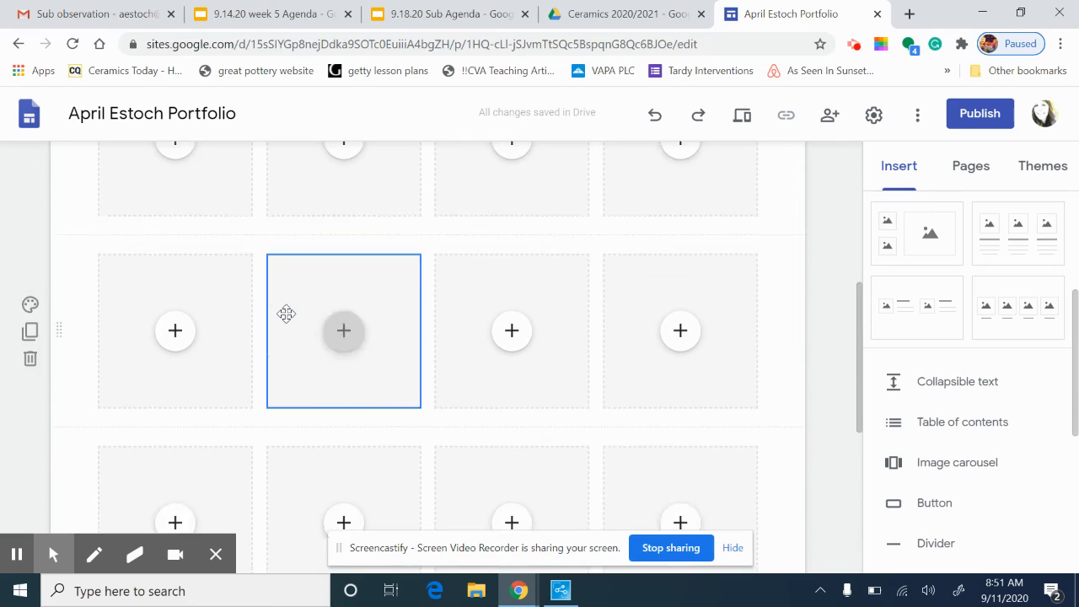
scroll(288, 320, up, 2)
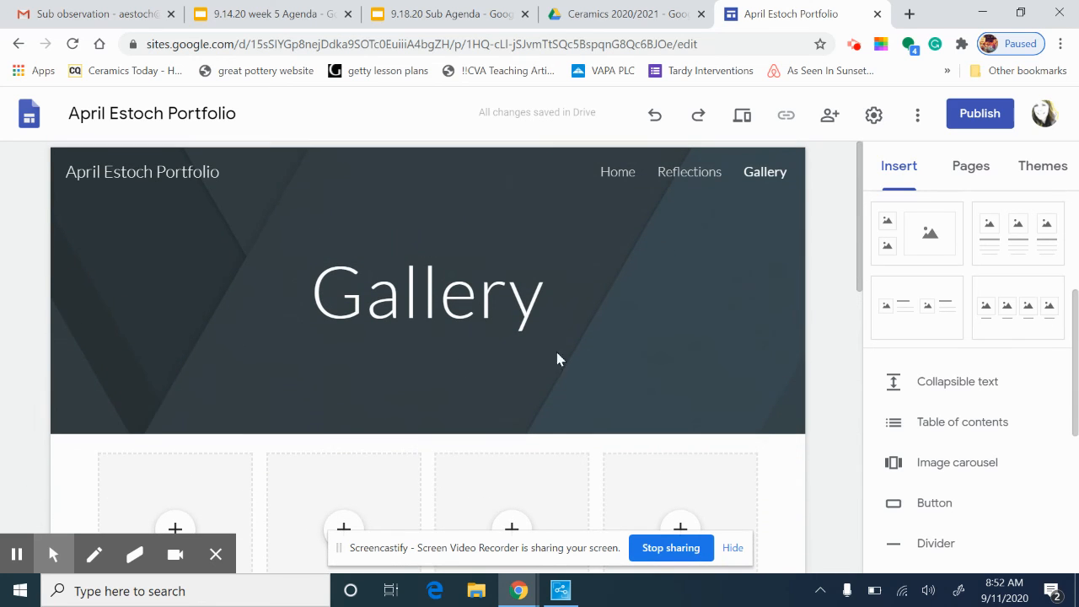
scroll(469, 346, down, 2)
scroll(506, 333, up, 2)
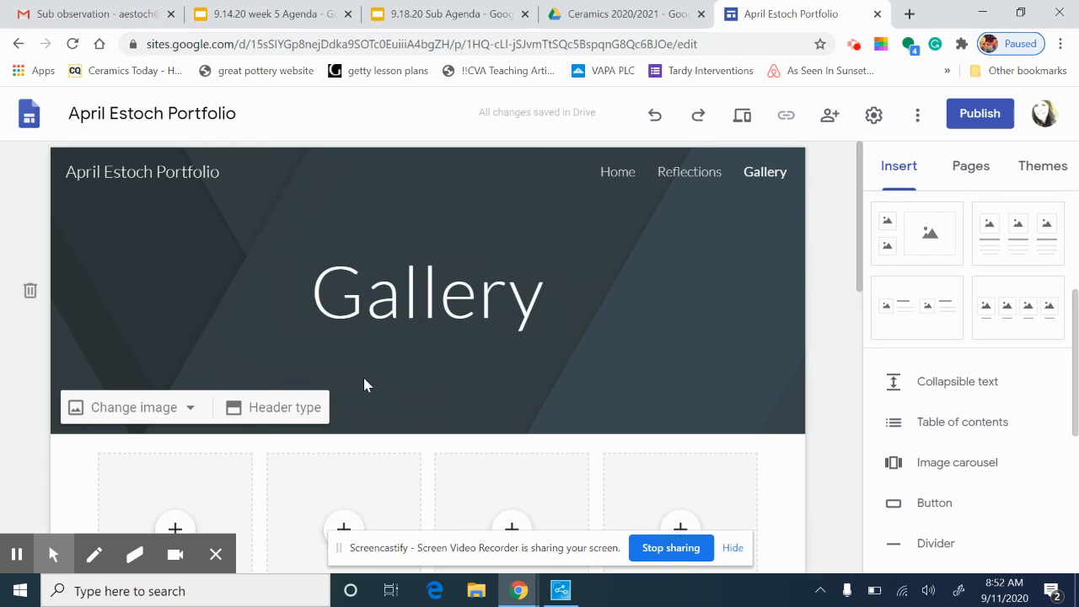
click(405, 380)
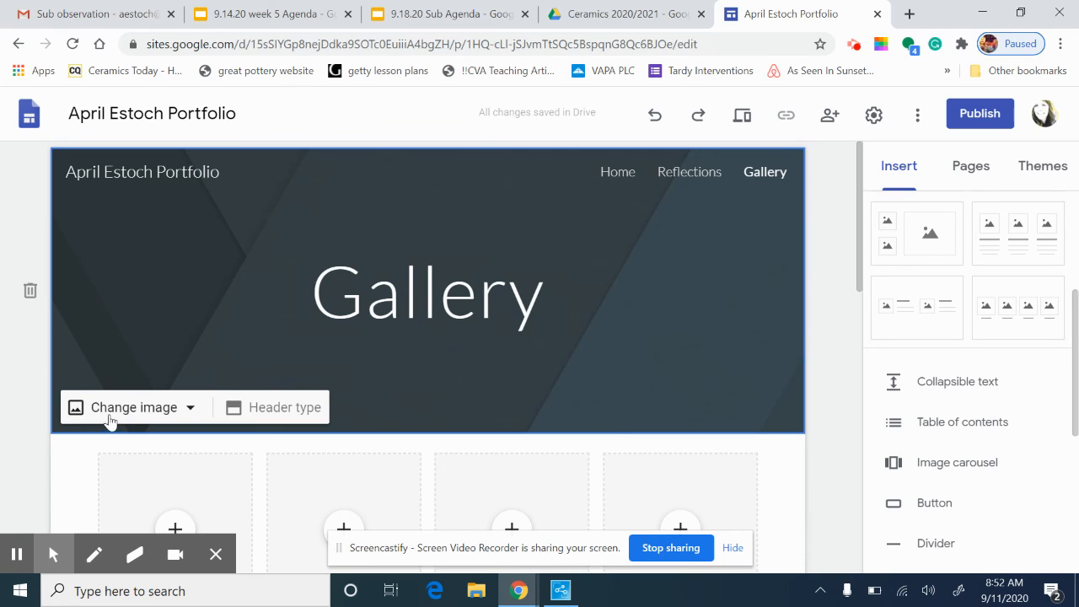
click(140, 416)
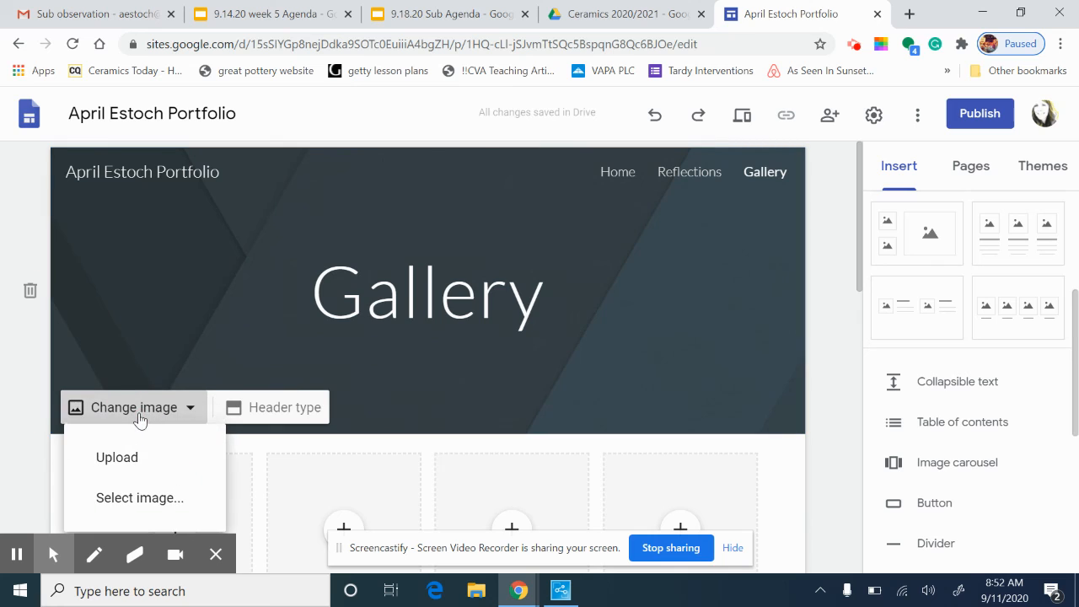
click(413, 388)
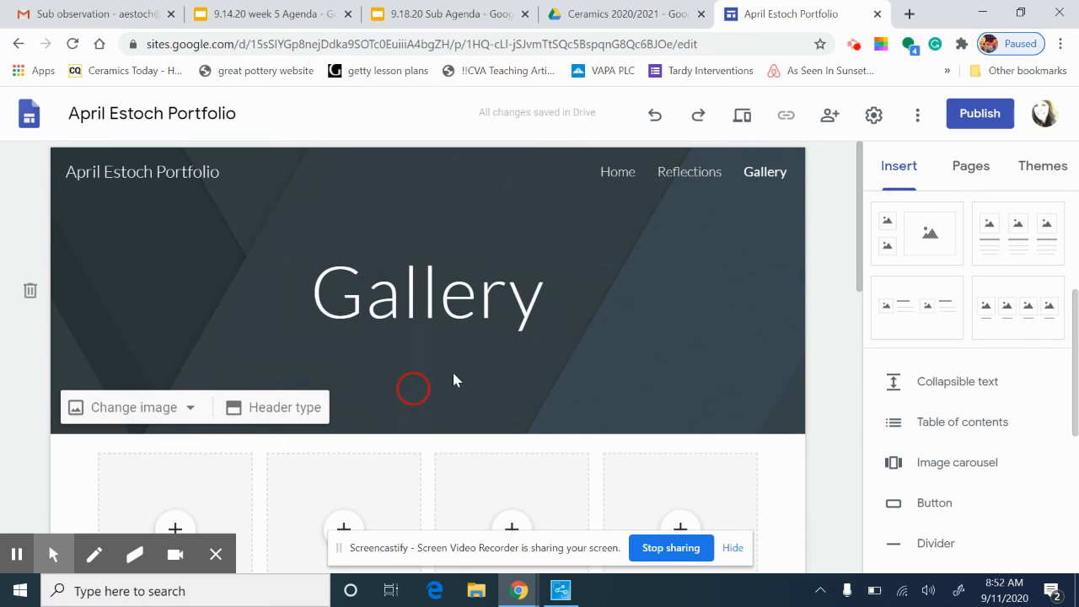
click(1039, 169)
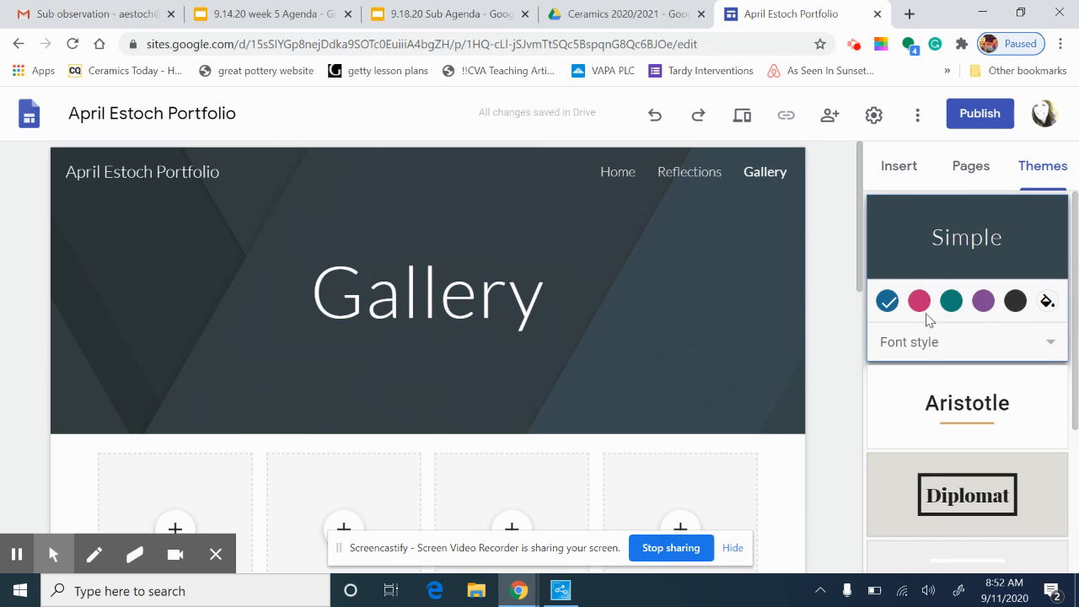
Apply the Diplomat theme with its dark green colour, then go to the Reflections page
scroll(931, 332, down, 2)
scroll(933, 340, down, 1)
scroll(935, 331, up, 3)
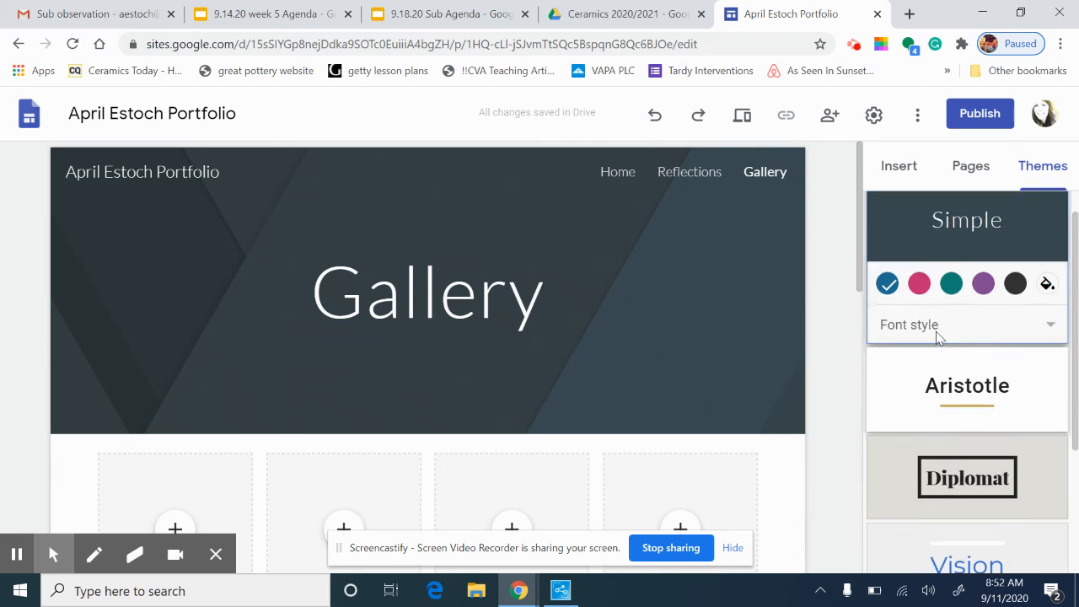
scroll(939, 337, down, 3)
click(978, 274)
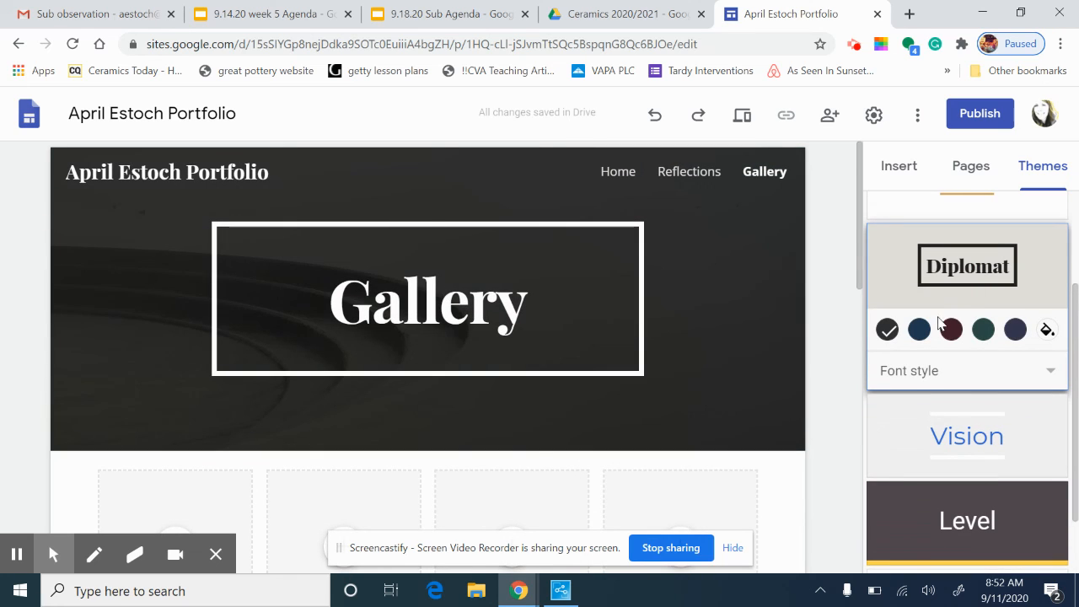
click(983, 329)
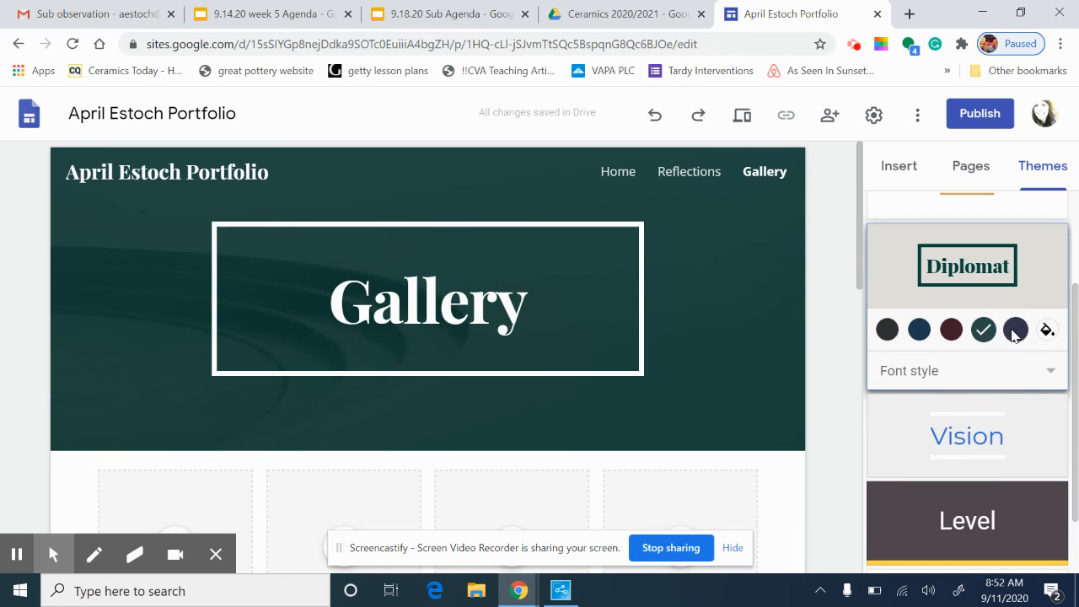
click(684, 173)
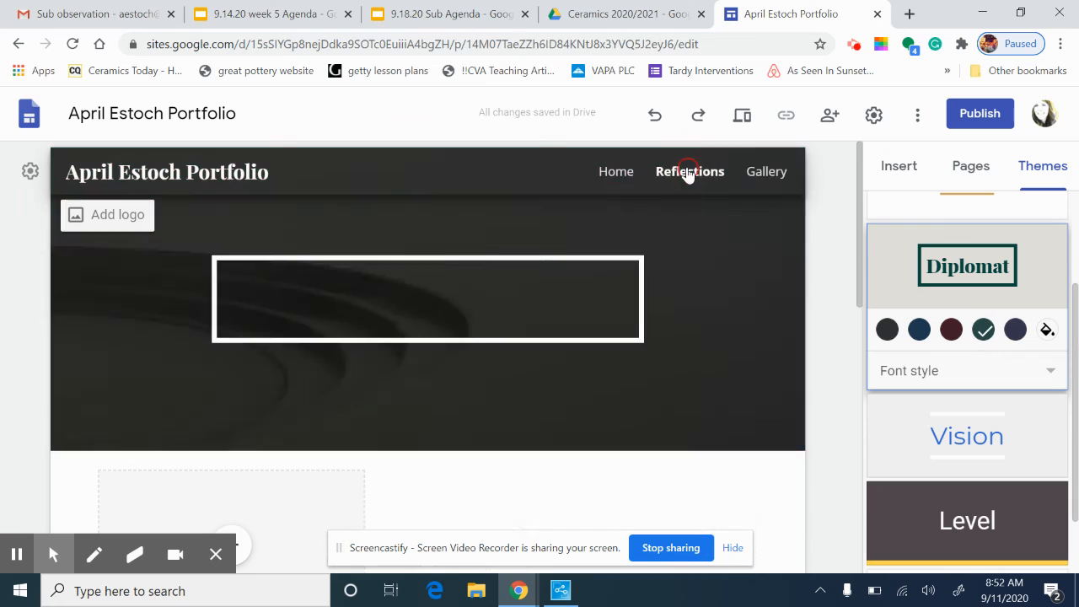
Go to the Home page and check the header banner's Change image options
click(603, 175)
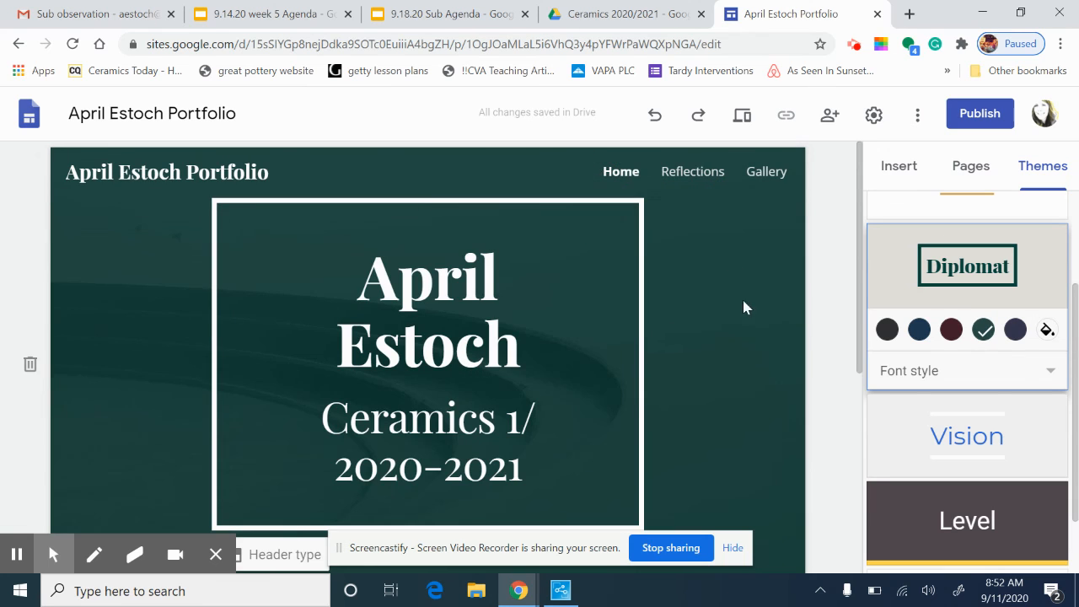
click(723, 381)
scroll(723, 377, down, 3)
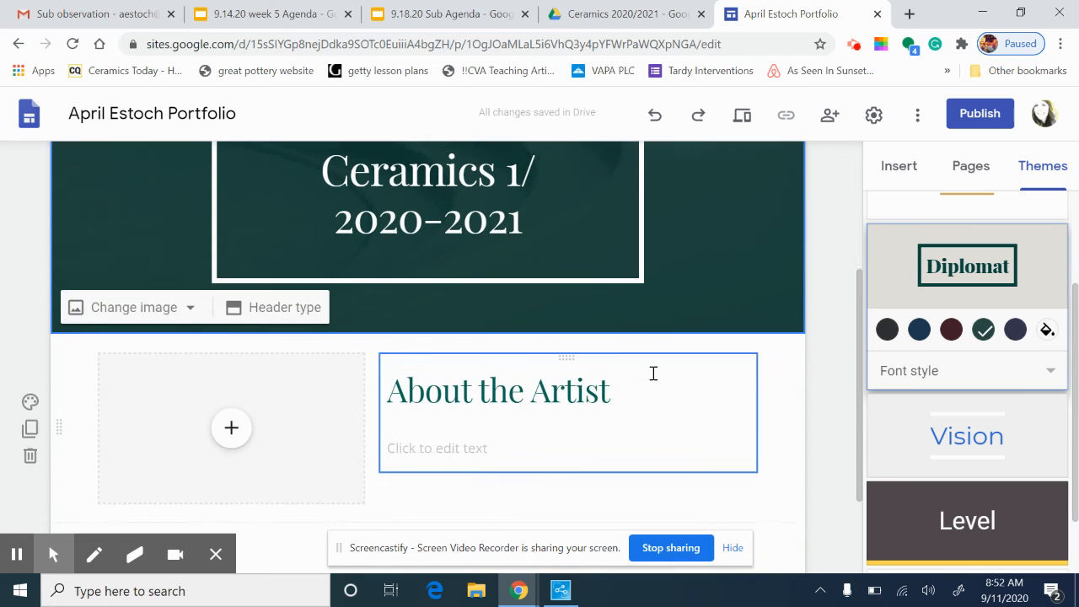
click(127, 307)
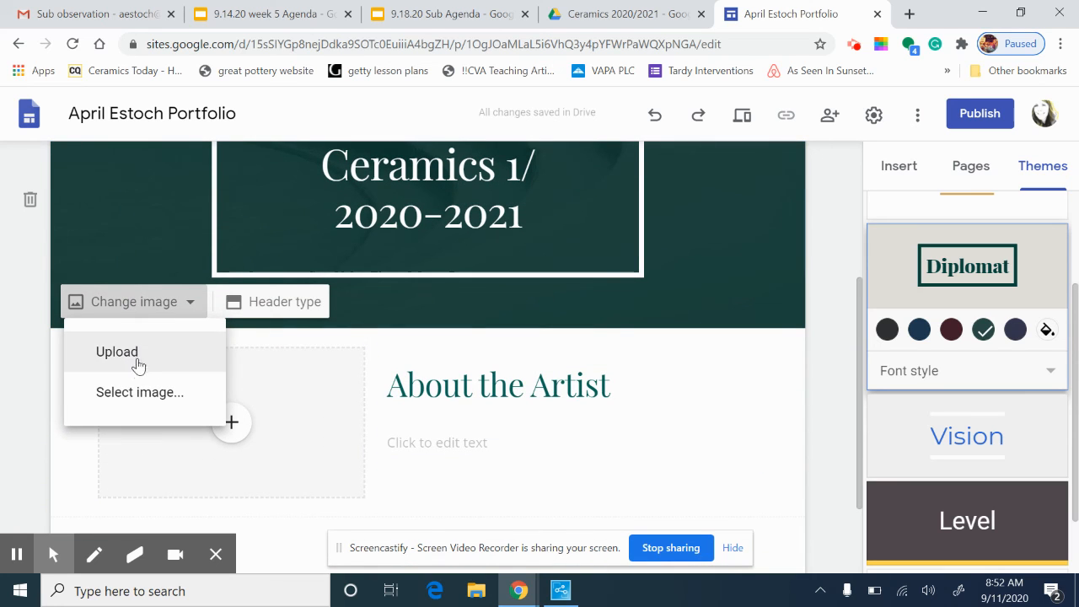
scroll(159, 182, up, 3)
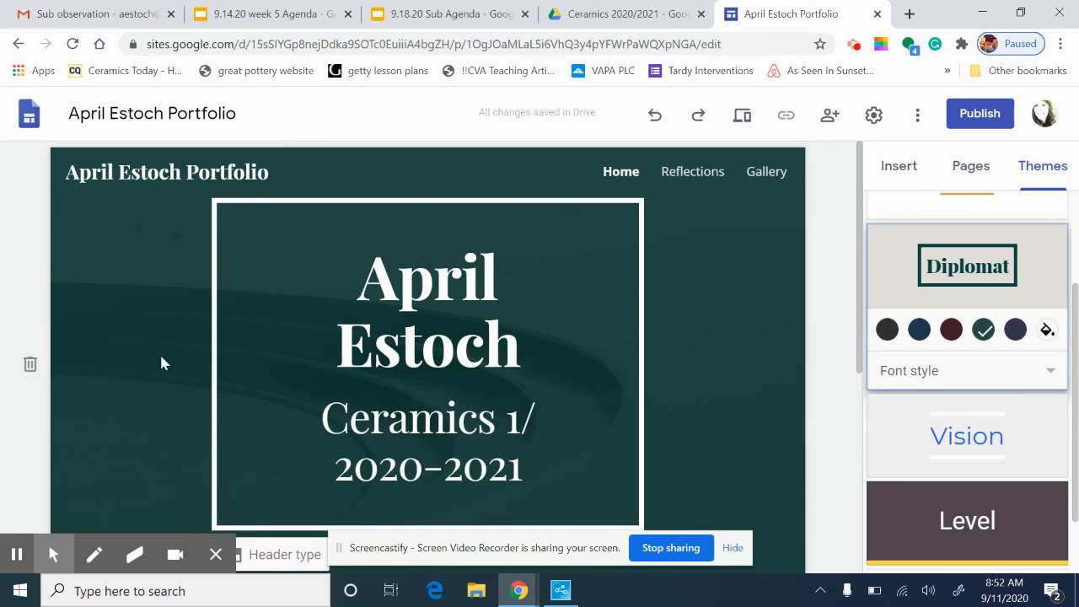
scroll(163, 363, down, 2)
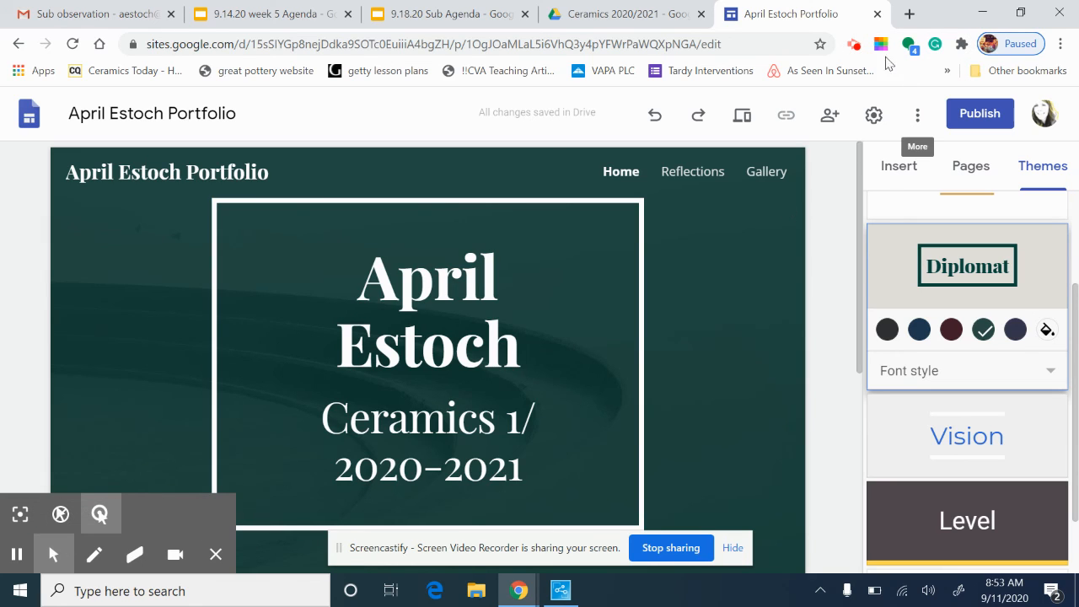
click(854, 49)
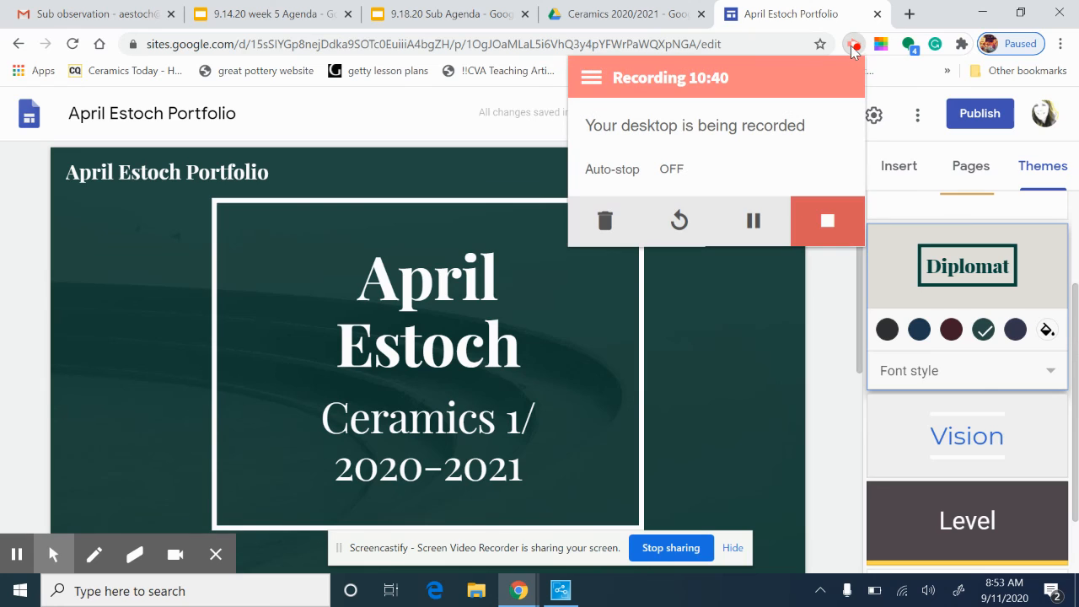